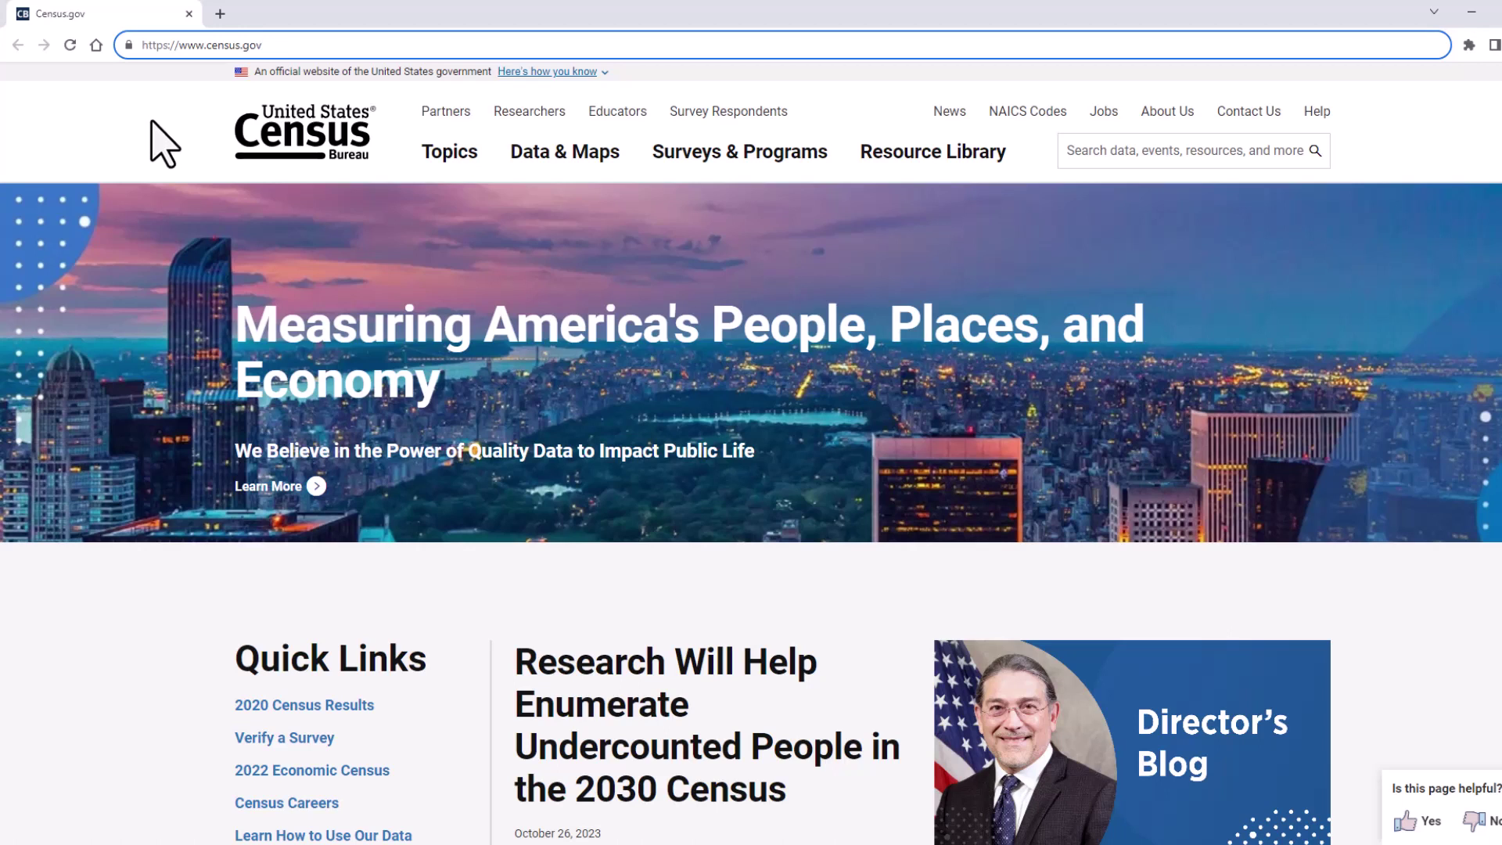
# Step: Go to census.gov/idb to load the International Database dashboard for World, 2023
pyautogui.write('/idb')
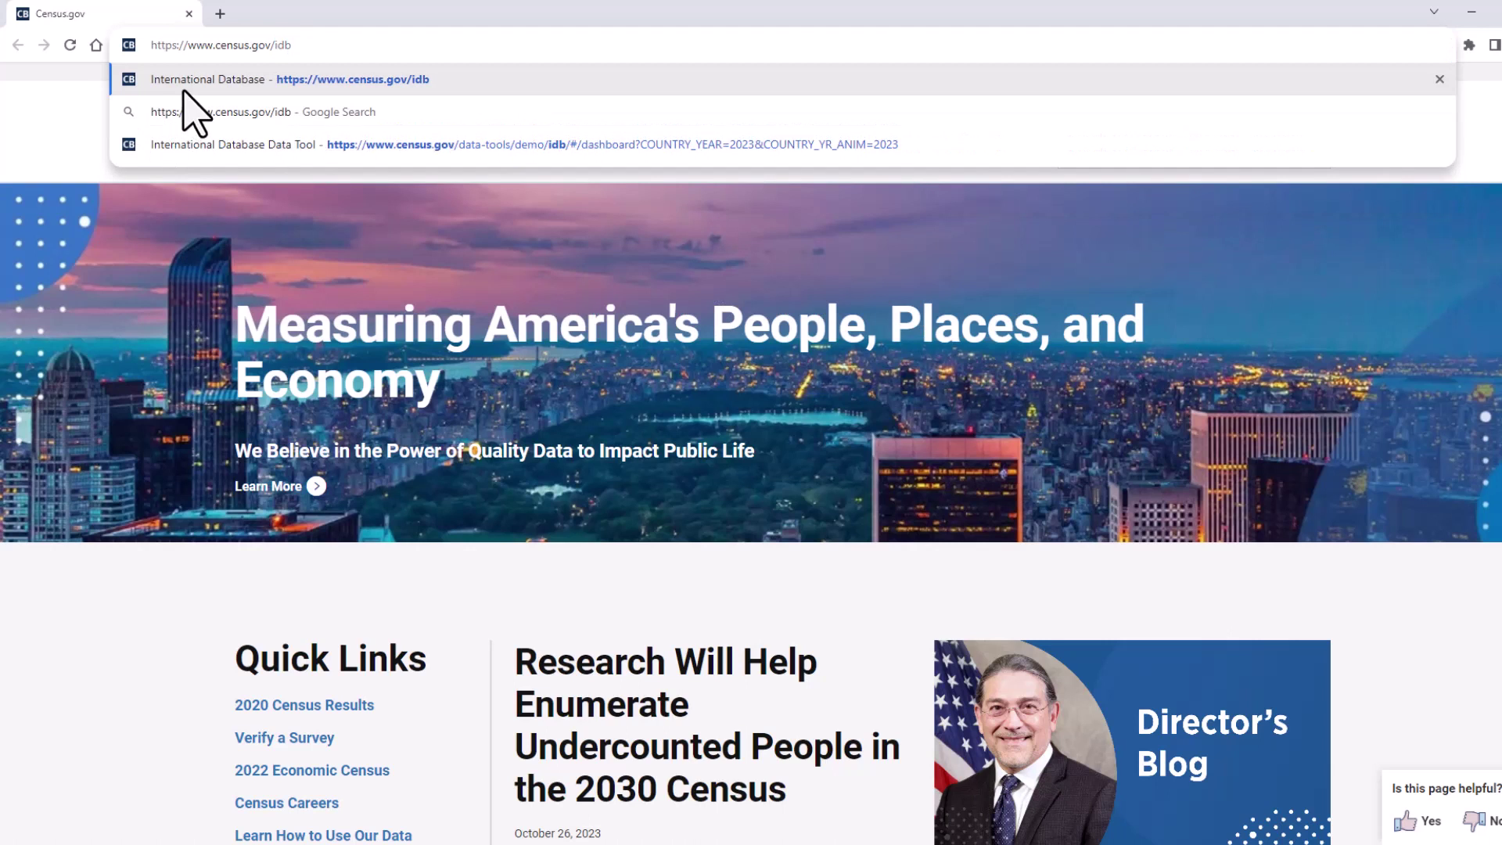
pyautogui.press('Return')
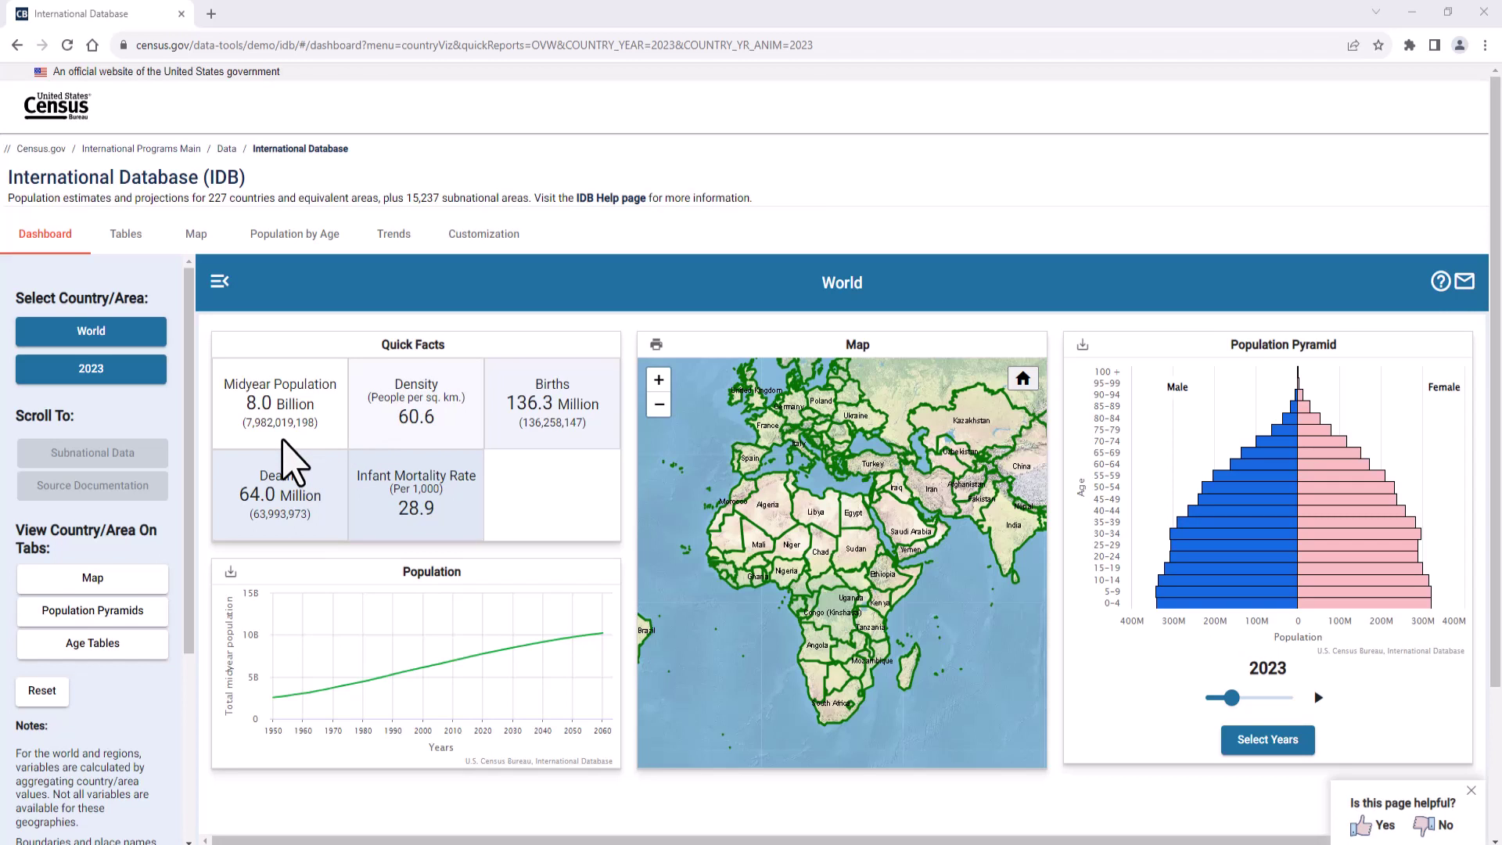
# Step: Animate the World population pyramid forward to 2060 and read values from its age bars
pyautogui.moveTo(272, 698)
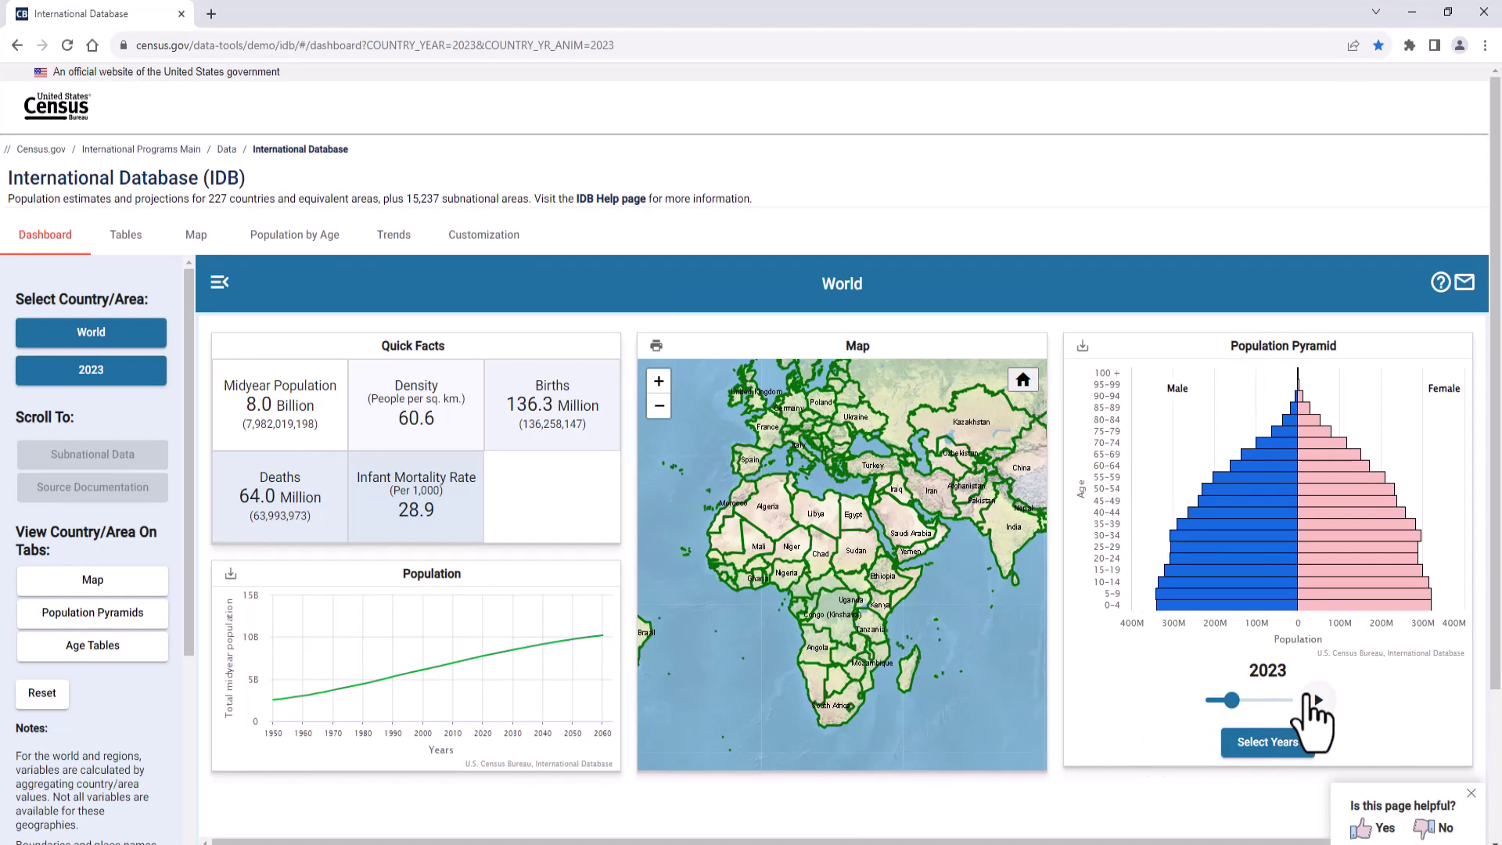
pyautogui.click(1318, 700)
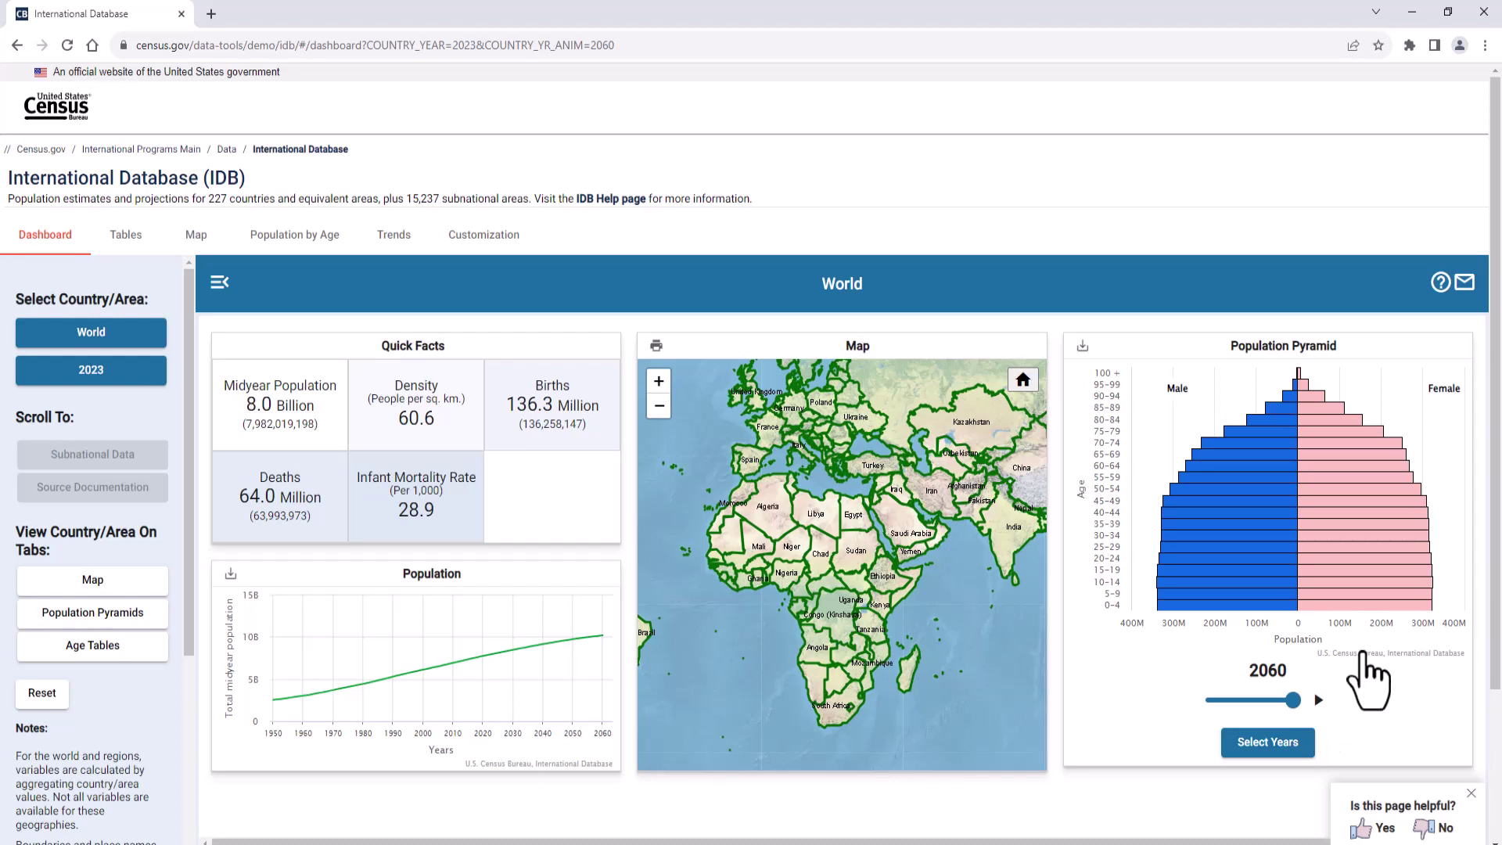
pyautogui.moveTo(1298, 602)
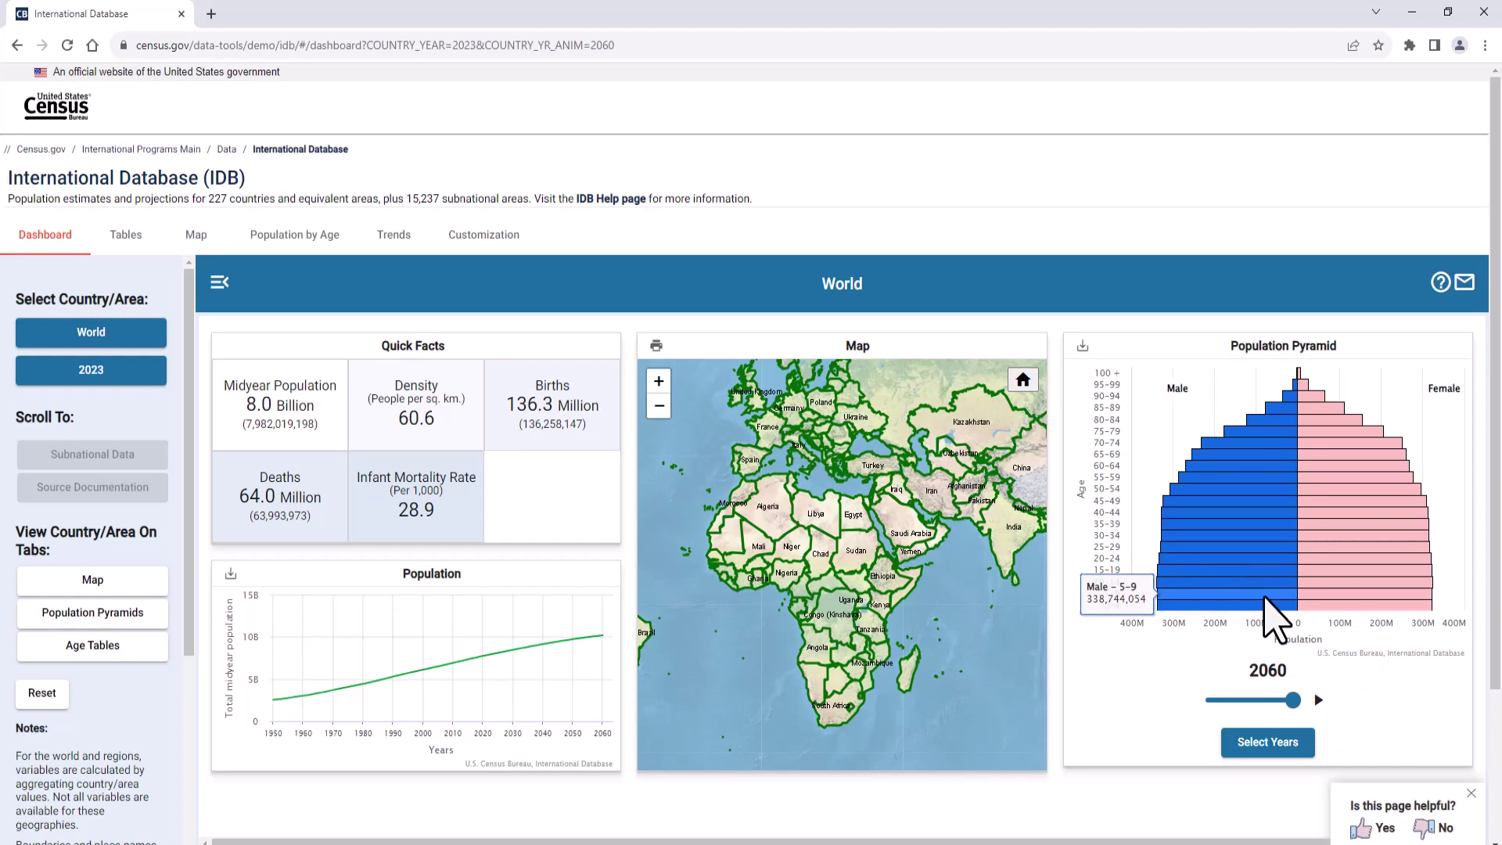
pyautogui.moveTo(1247, 563)
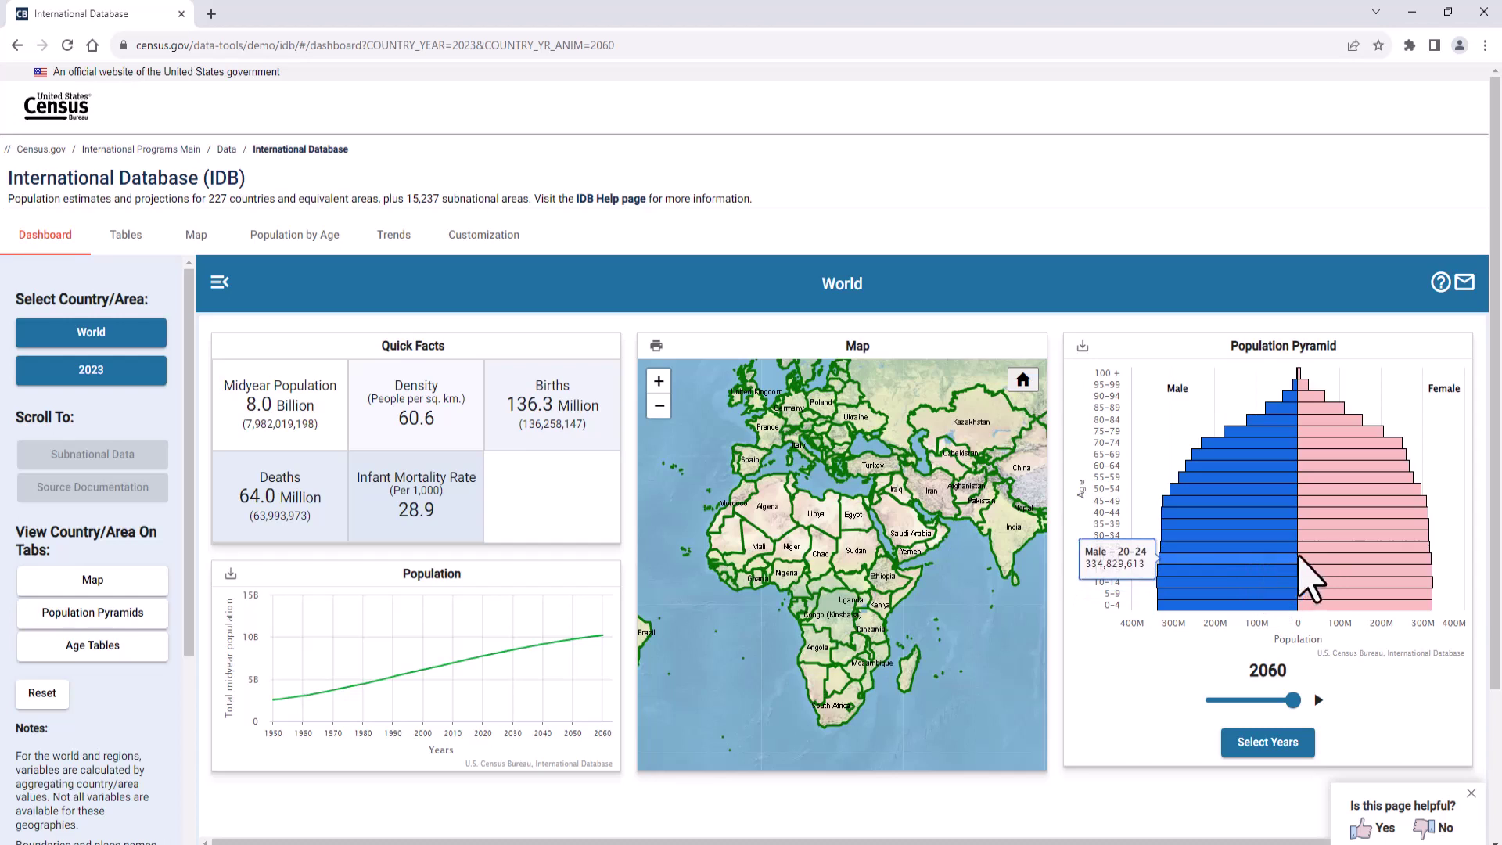
pyautogui.moveTo(1317, 558)
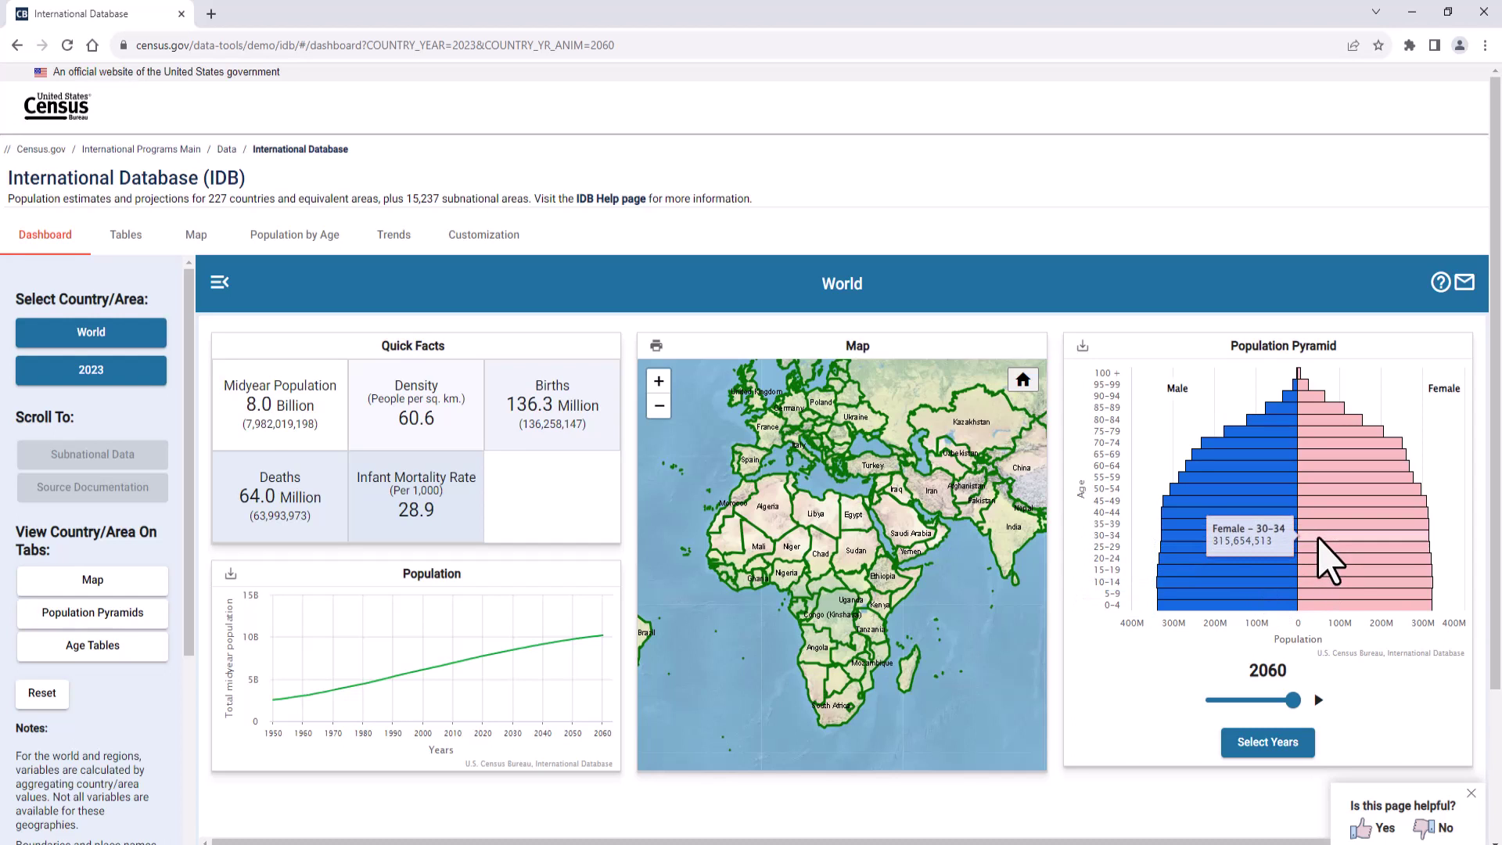
pyautogui.moveTo(1247, 538)
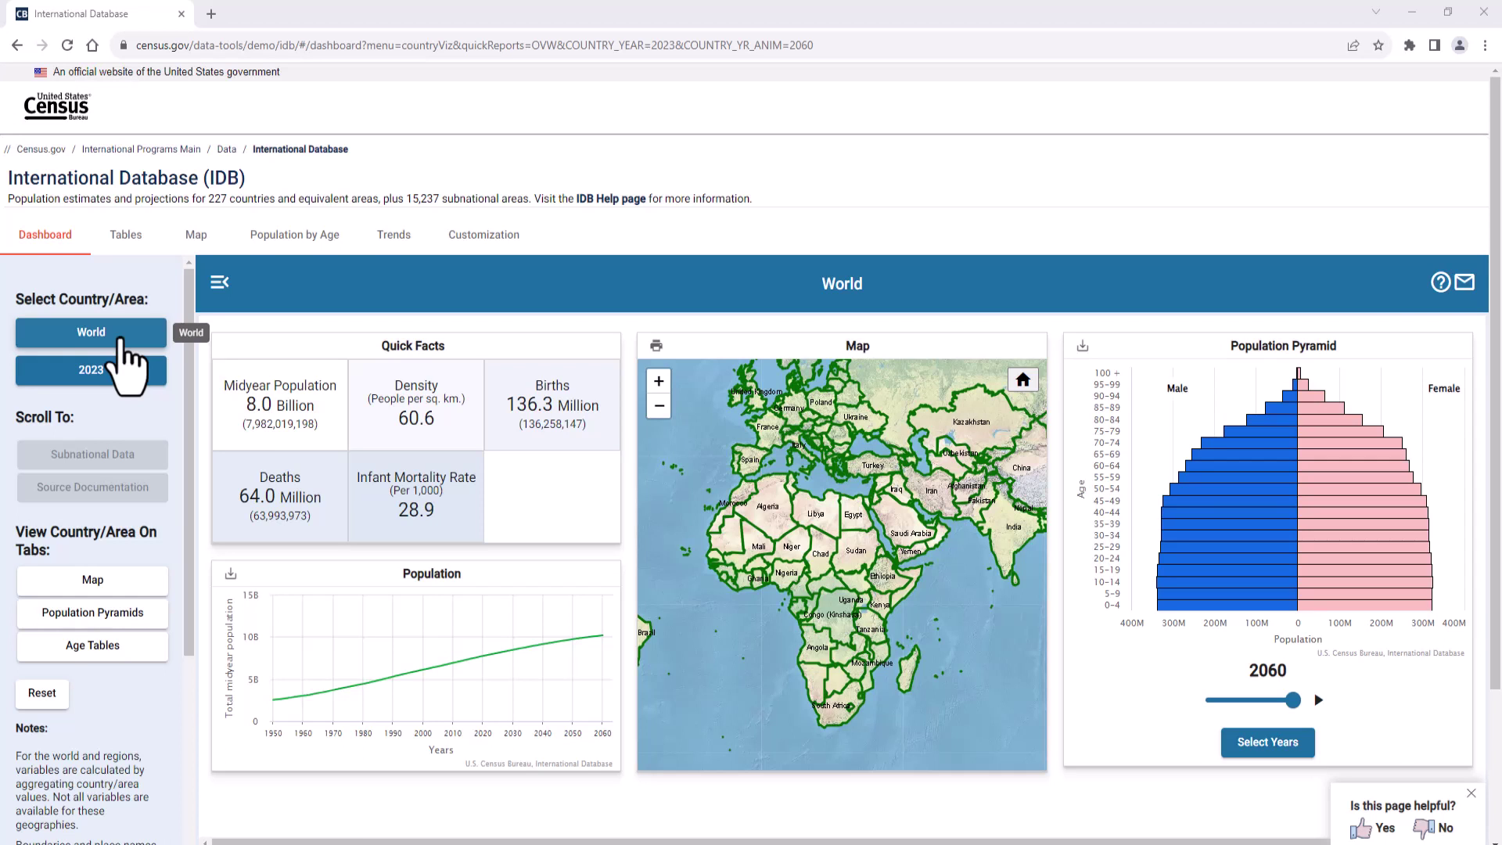
# Step: Switch the displayed area from World to Brazil and set the year to 2023
pyautogui.click(121, 341)
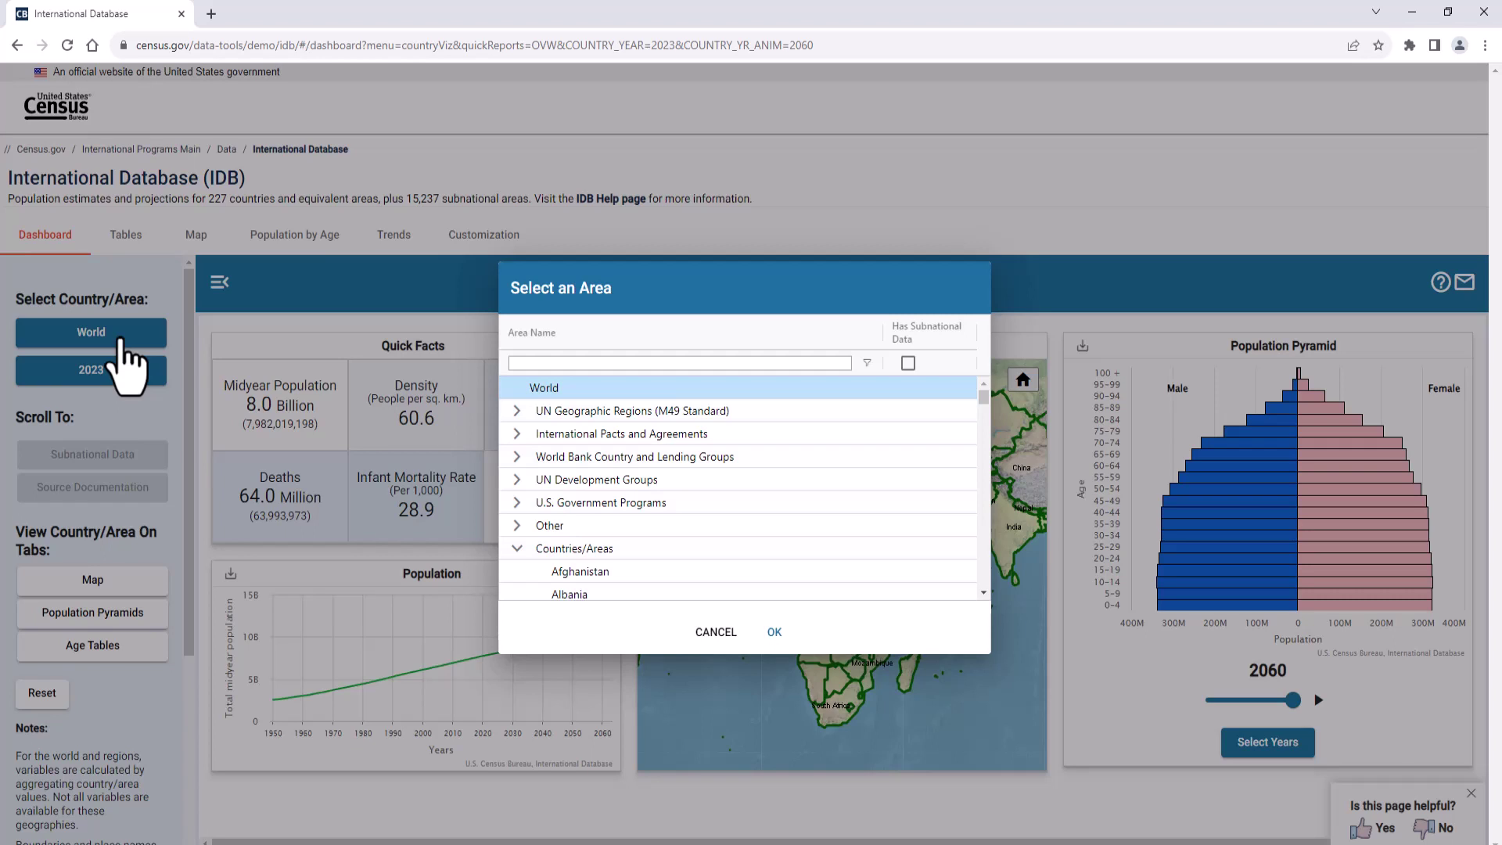
pyautogui.click(538, 363)
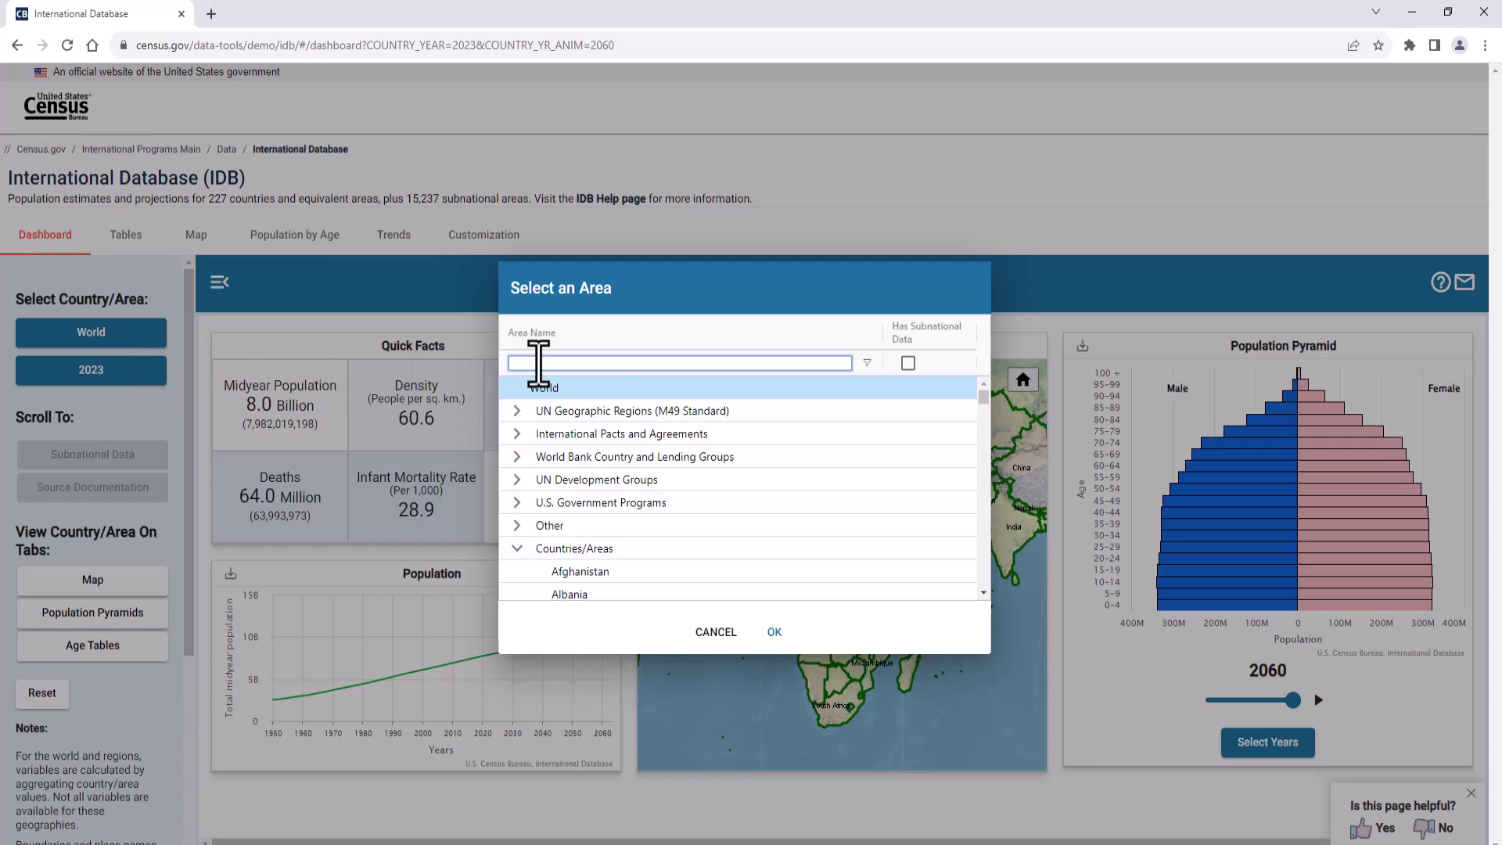
pyautogui.write('Brazil')
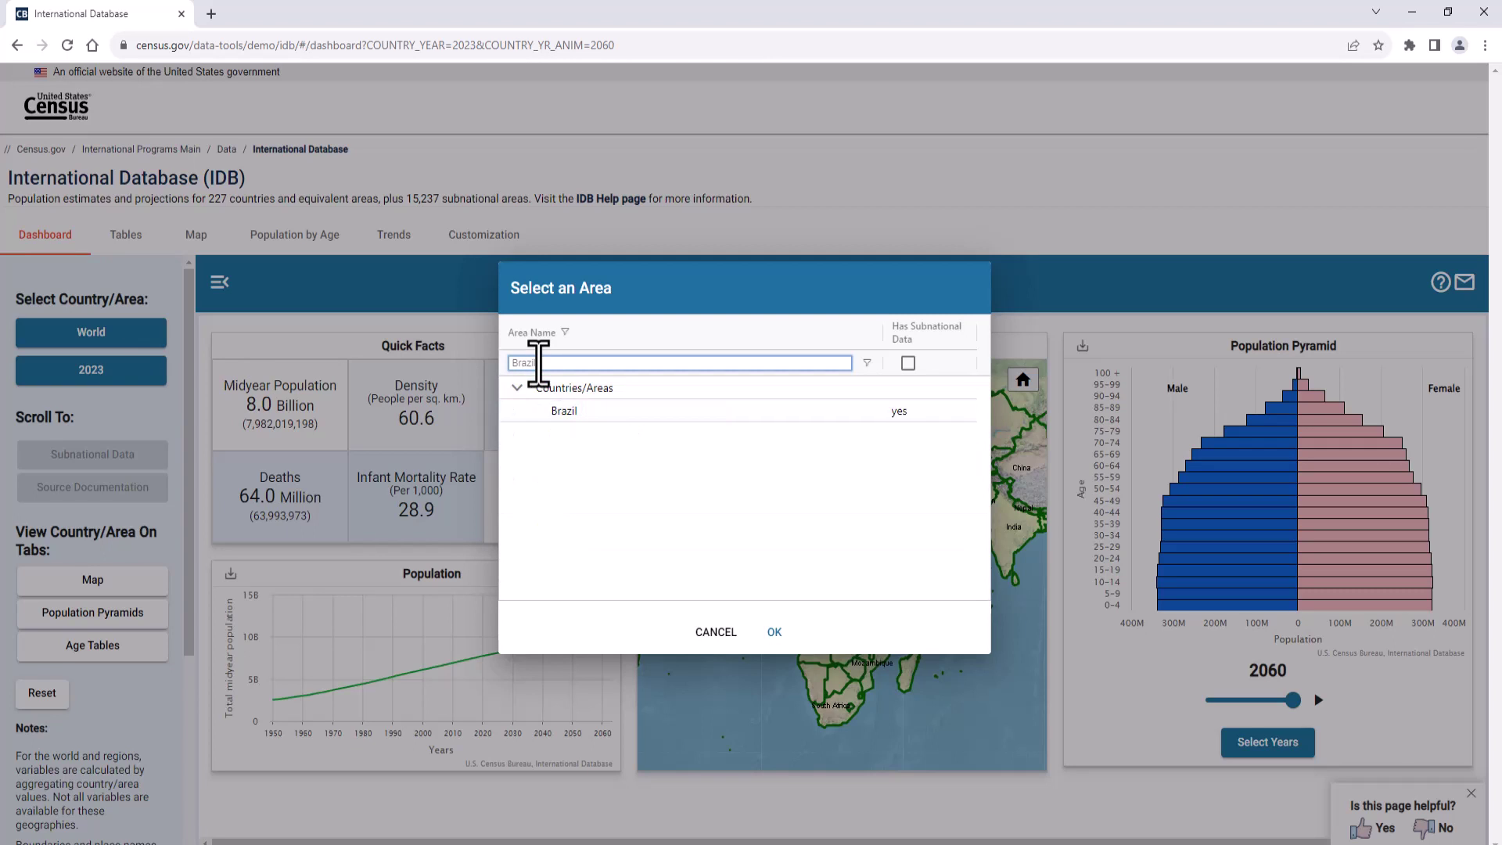
pyautogui.press('BackSpace')
pyautogui.press('BackSpace')
pyautogui.press('BackSpace')
pyautogui.press('BackSpace')
pyautogui.press('BackSpace')
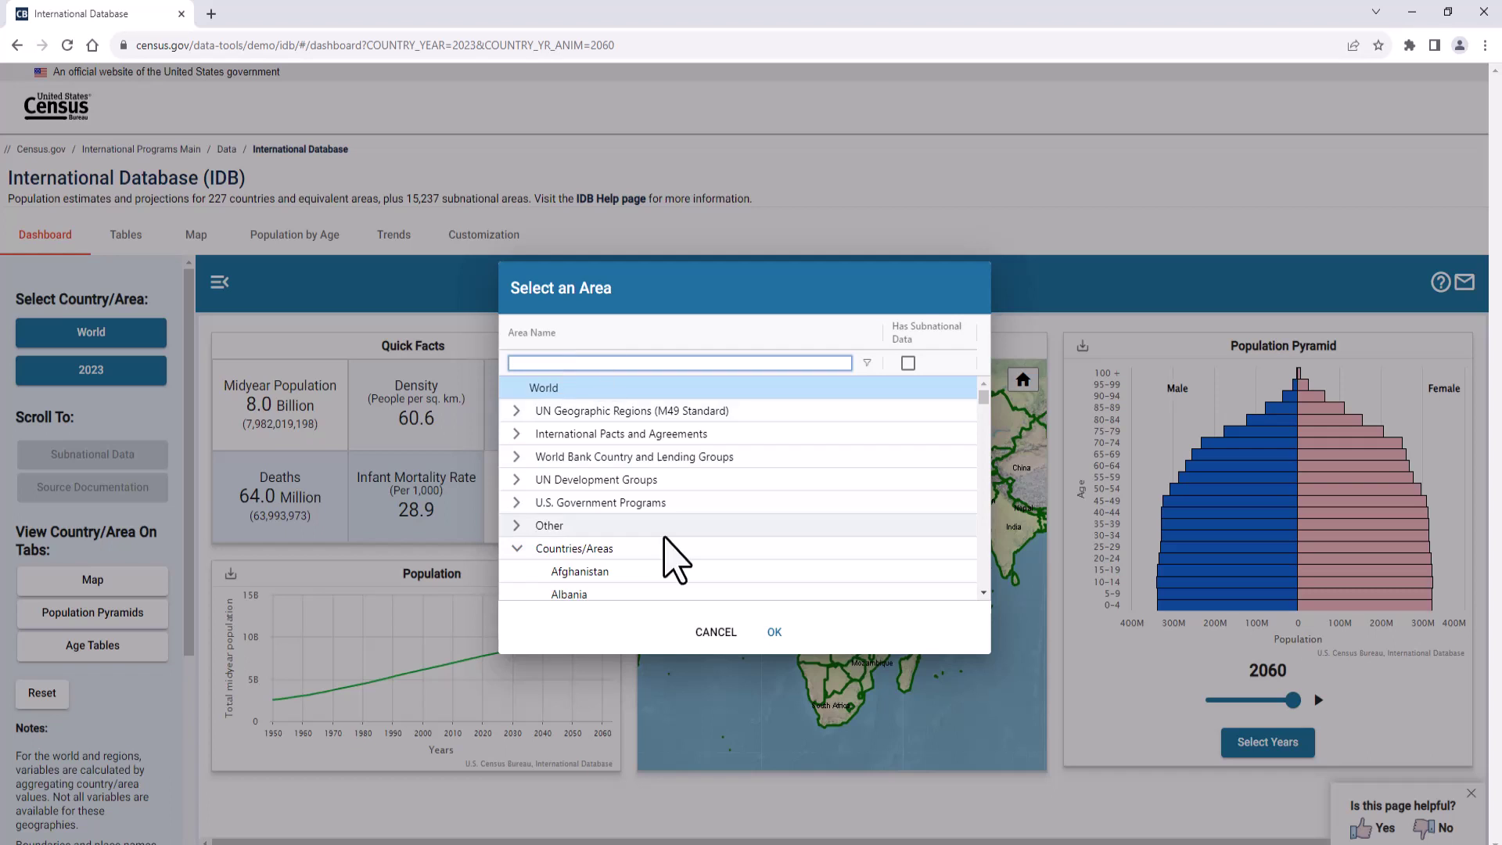
pyautogui.scroll(-2, 675, 556)
pyautogui.scroll(-7, 672, 548)
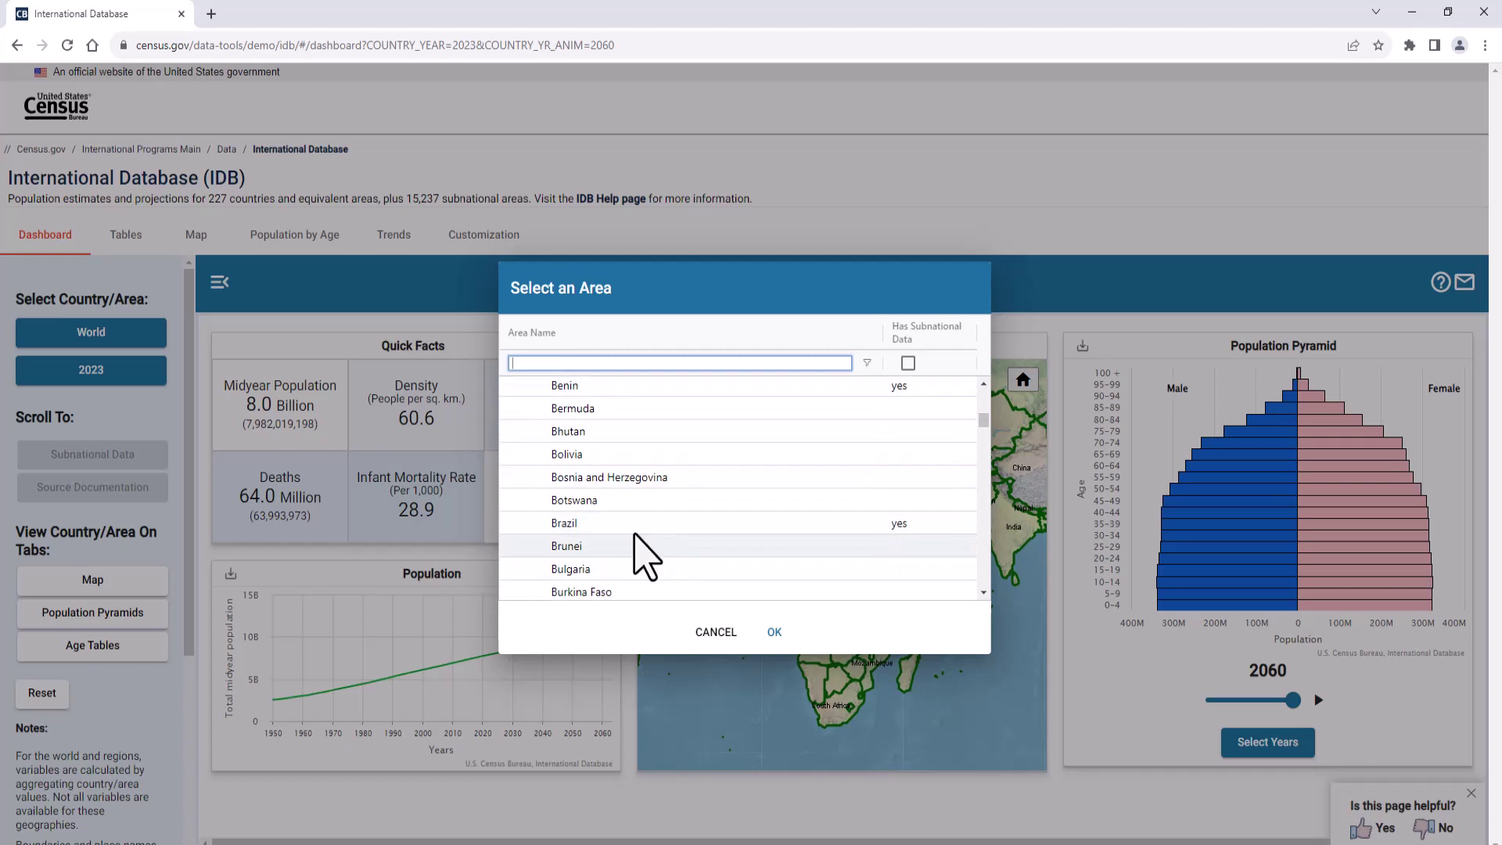
pyautogui.click(564, 523)
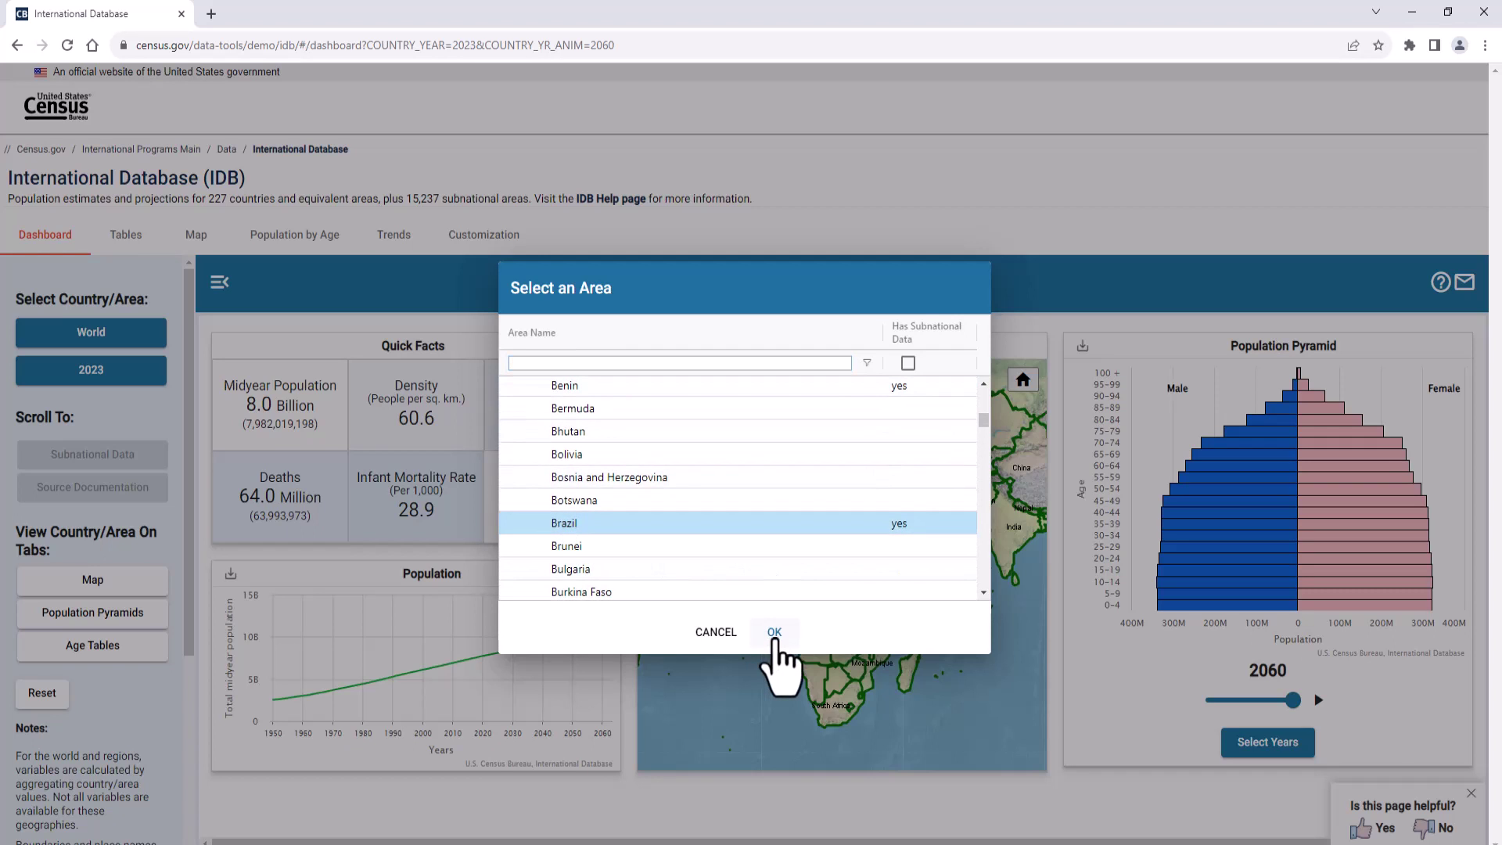
pyautogui.click(774, 632)
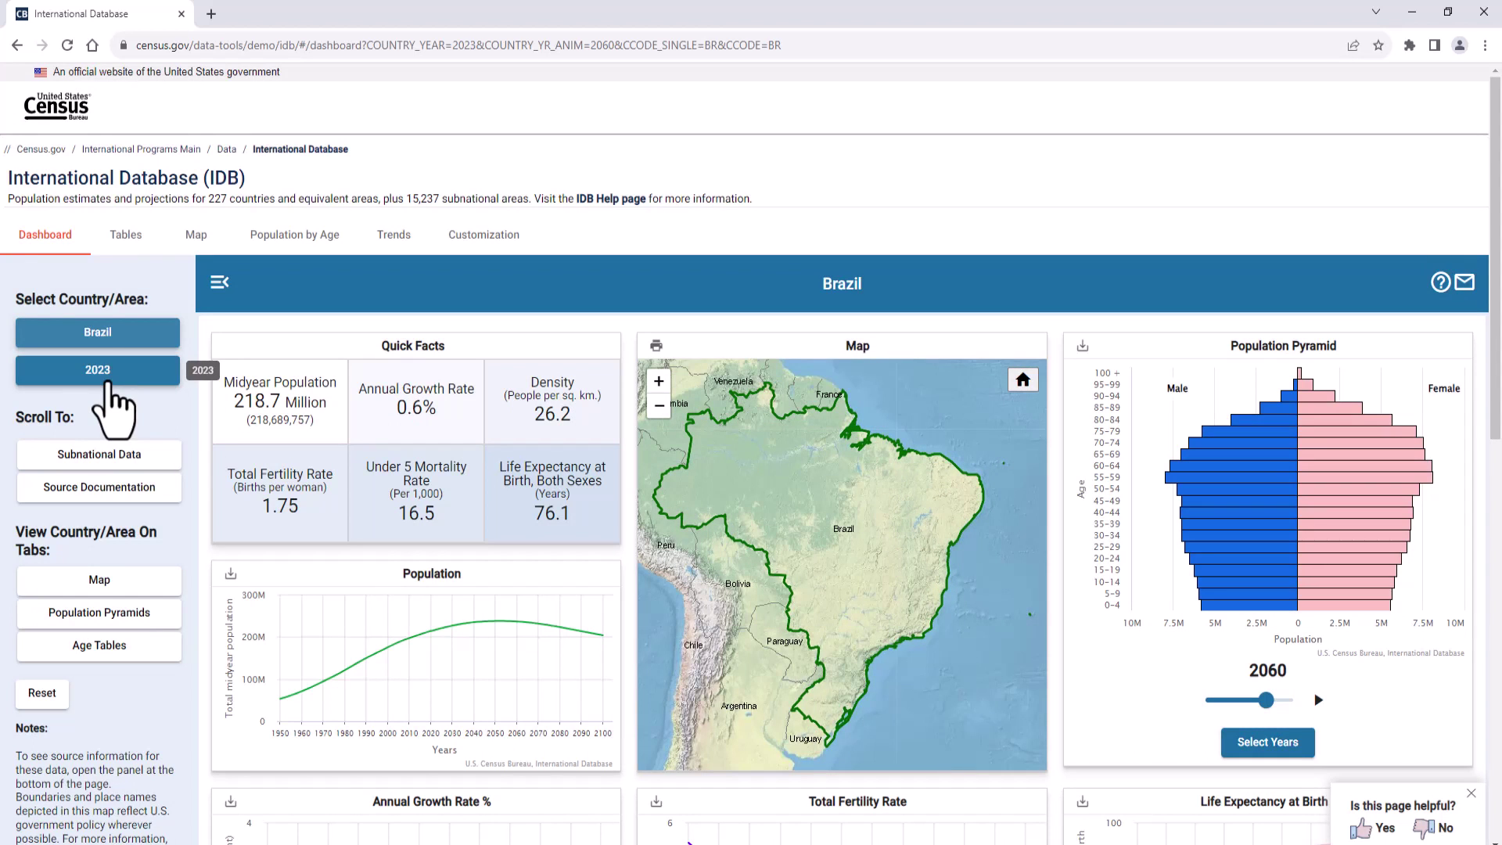
pyautogui.click(107, 382)
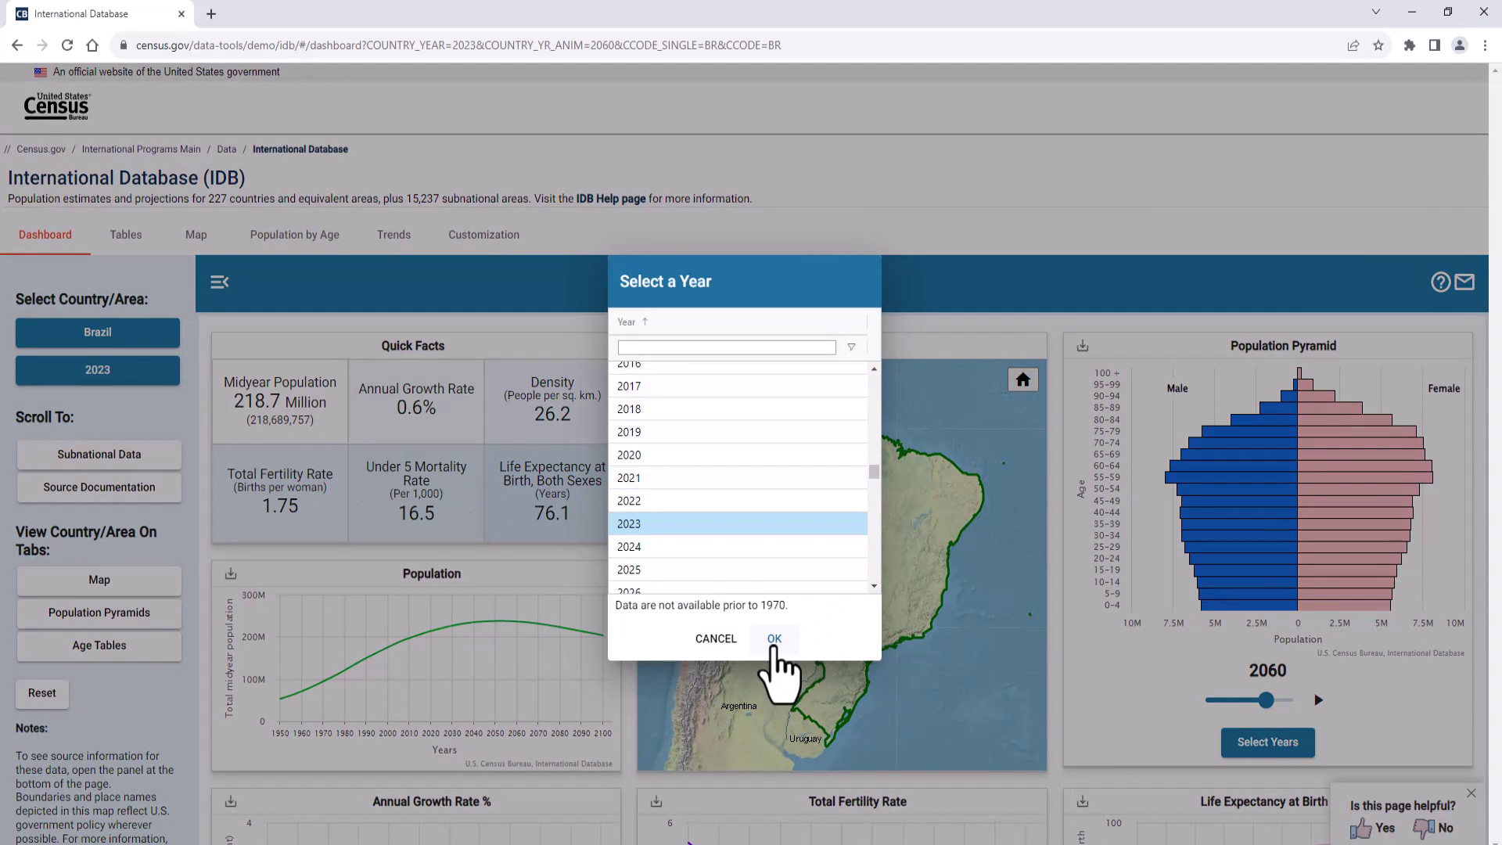
pyautogui.click(773, 642)
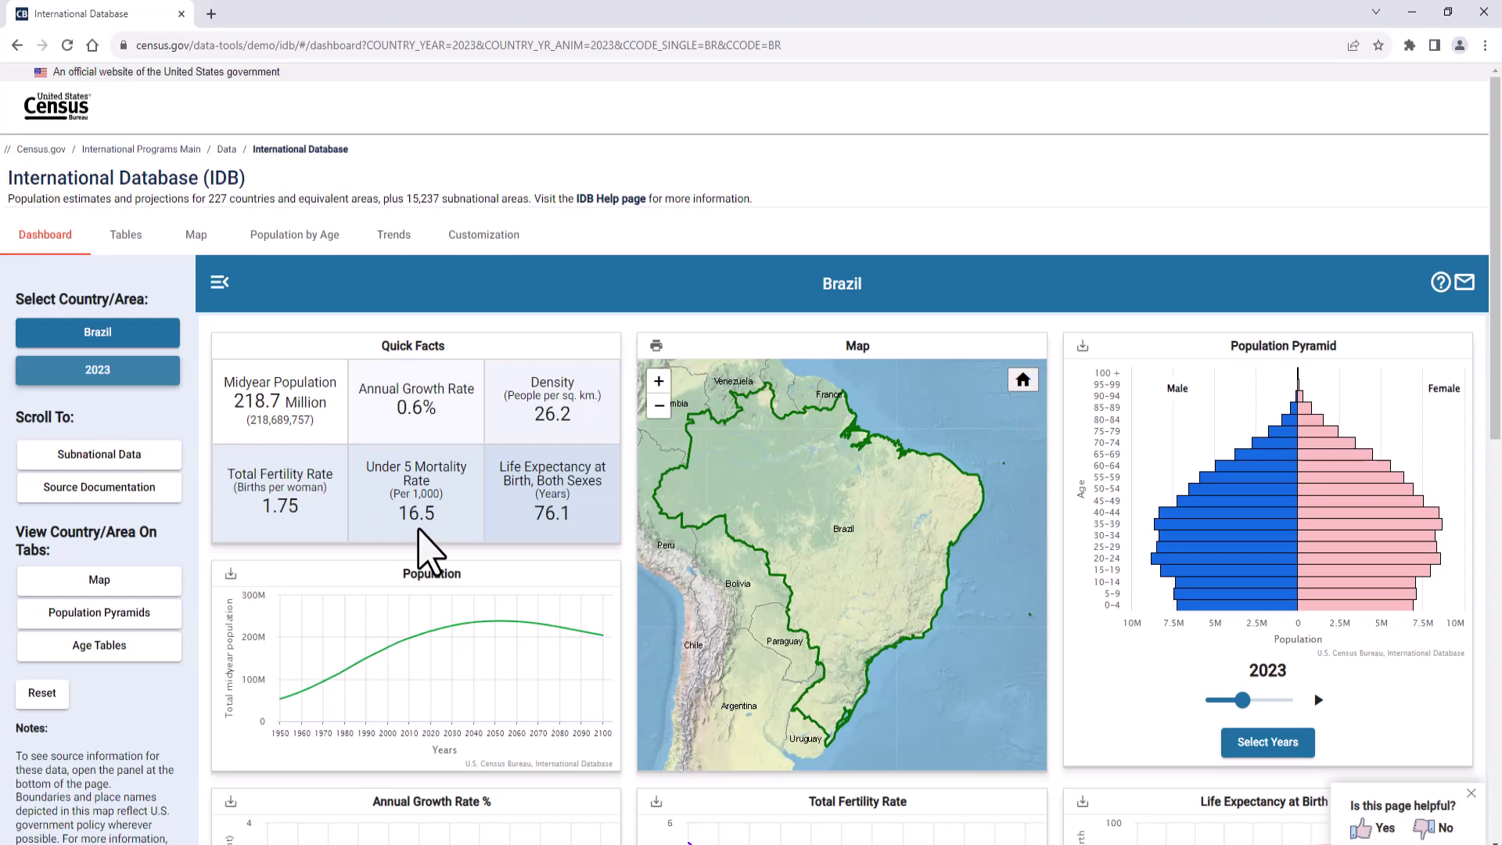
# Step: Browse Brazil's Subnational Population table and the Population Density map, ending in the Tables view
pyautogui.scroll(-6, 423, 548)
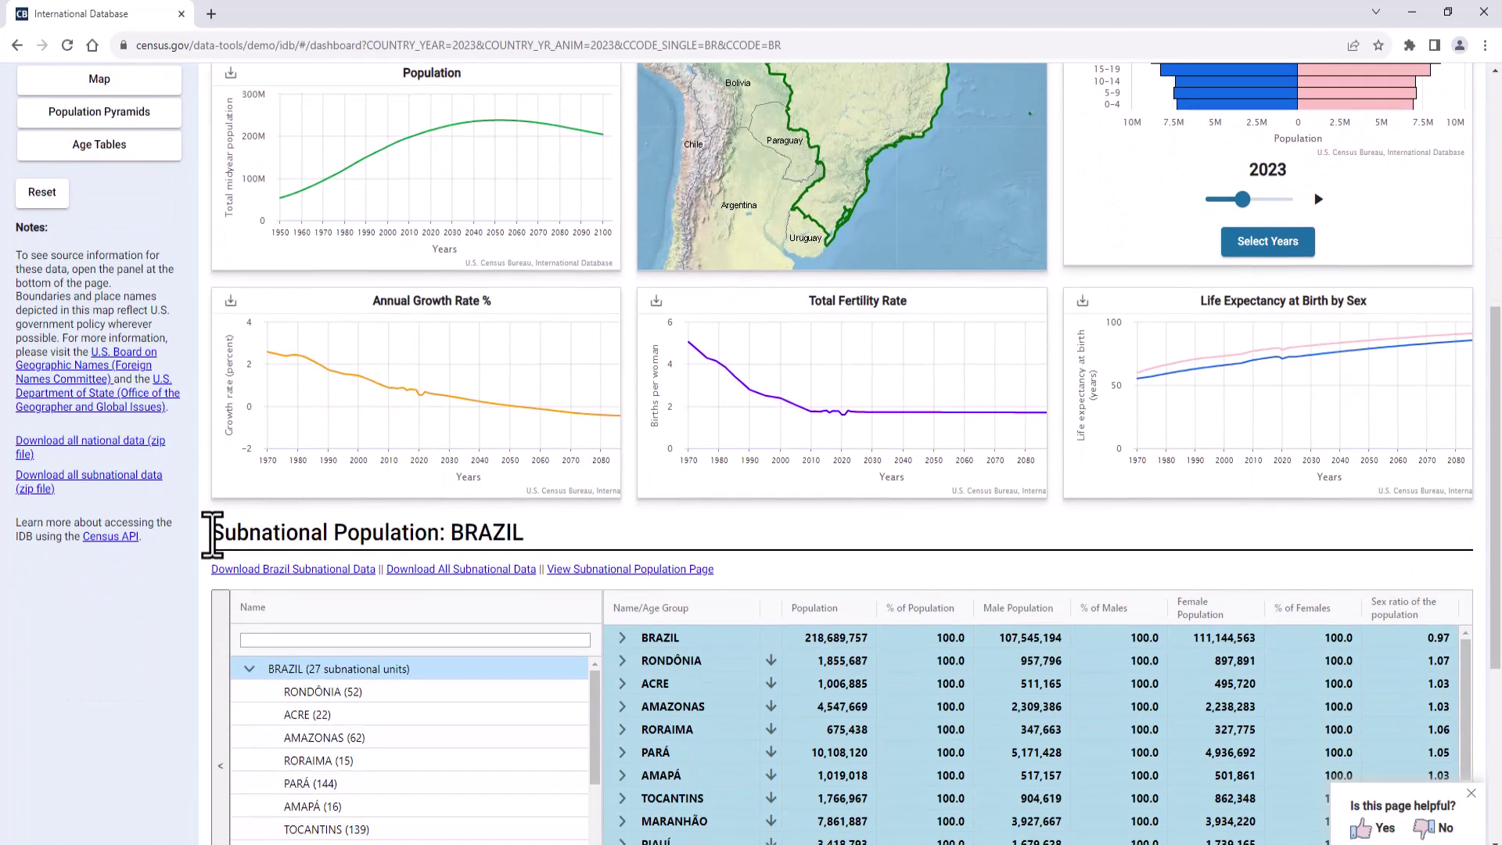
pyautogui.moveTo(213, 532); pyautogui.dragTo(606, 537)
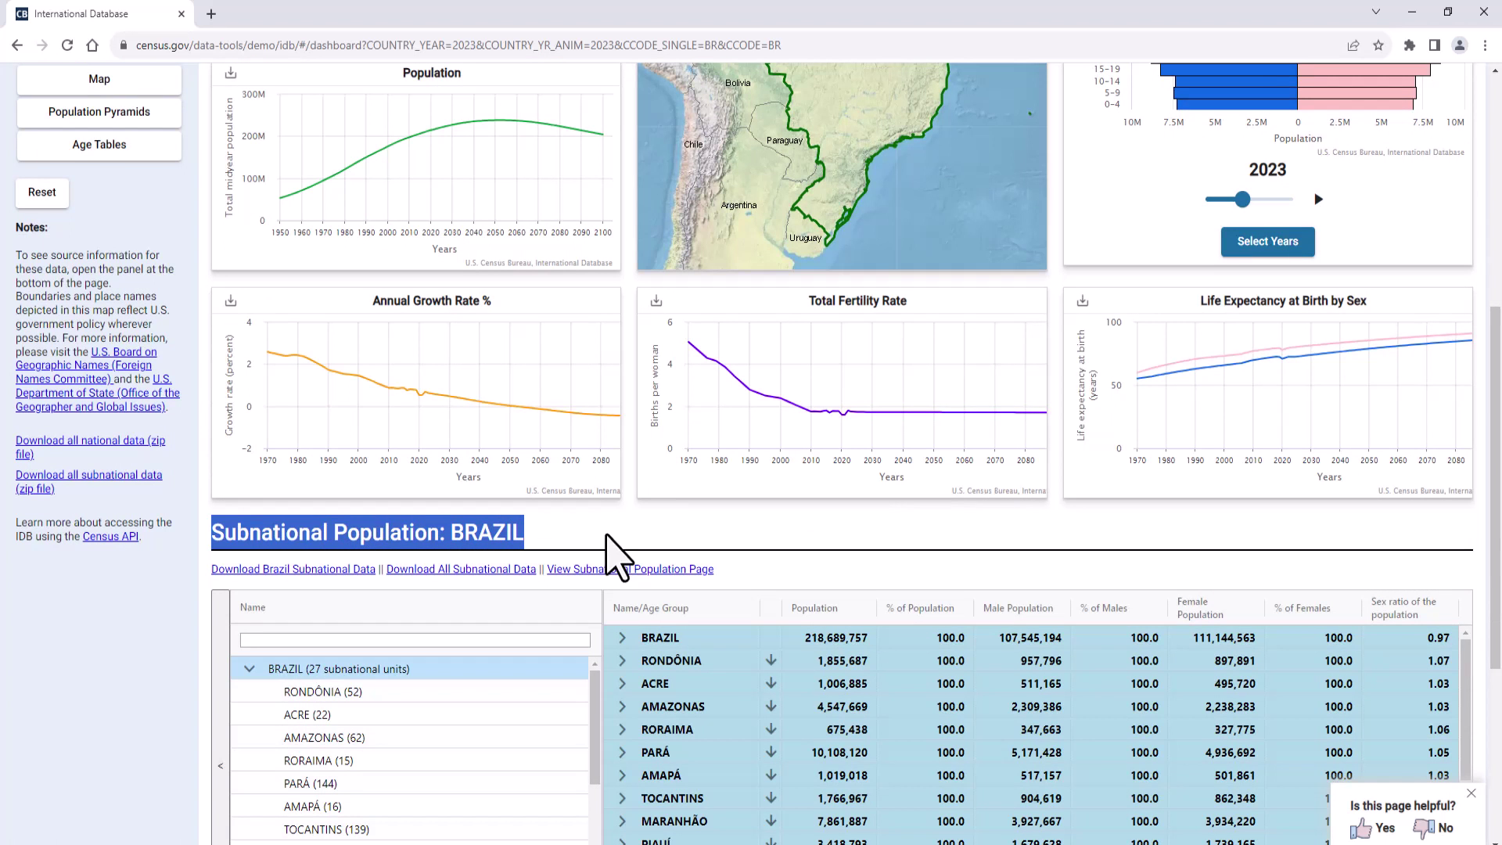
pyautogui.scroll(6, 607, 544)
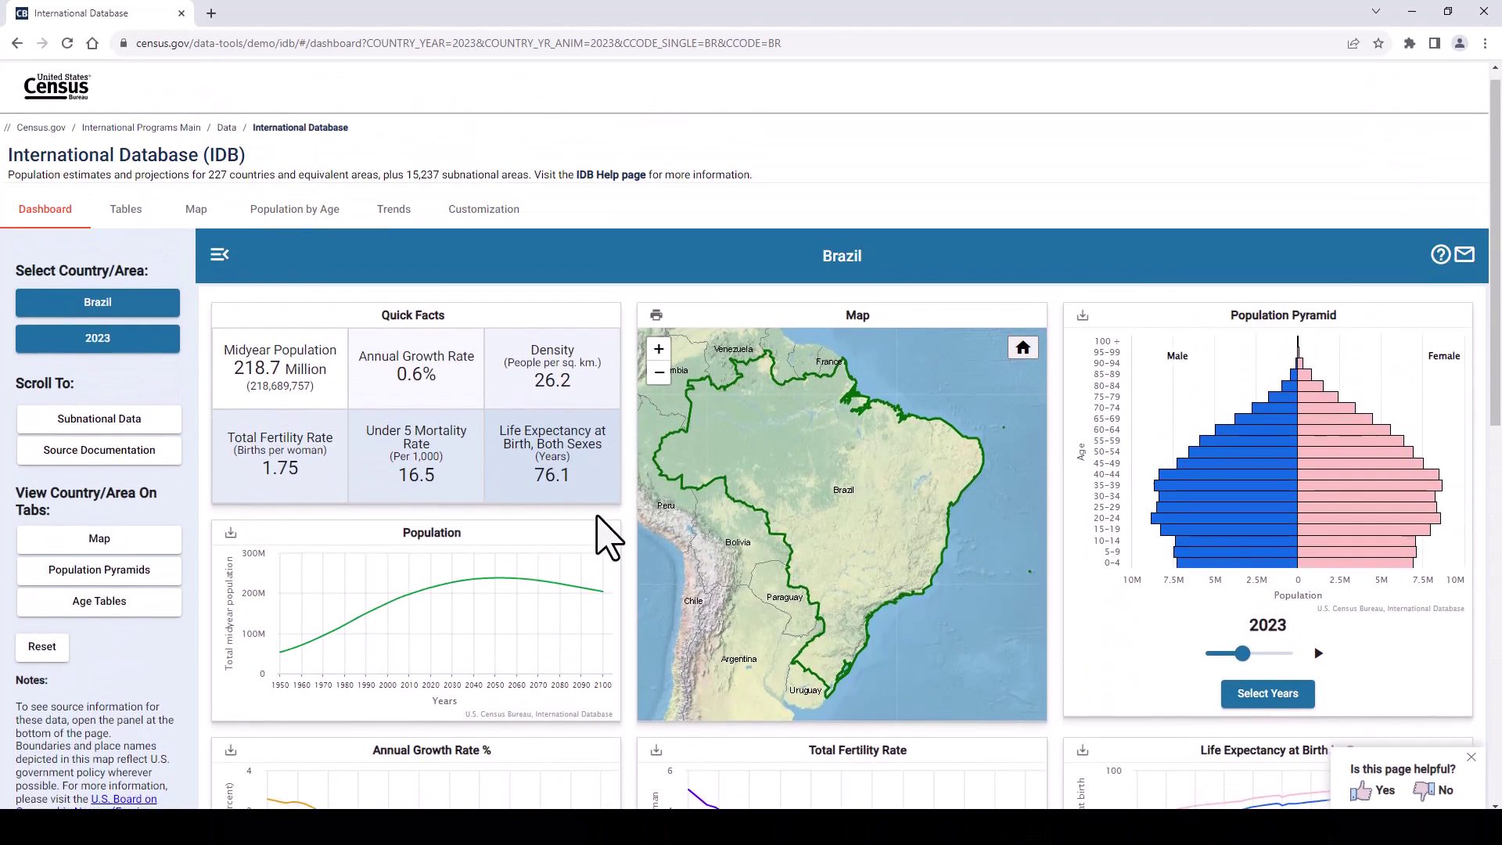
pyautogui.click(196, 226)
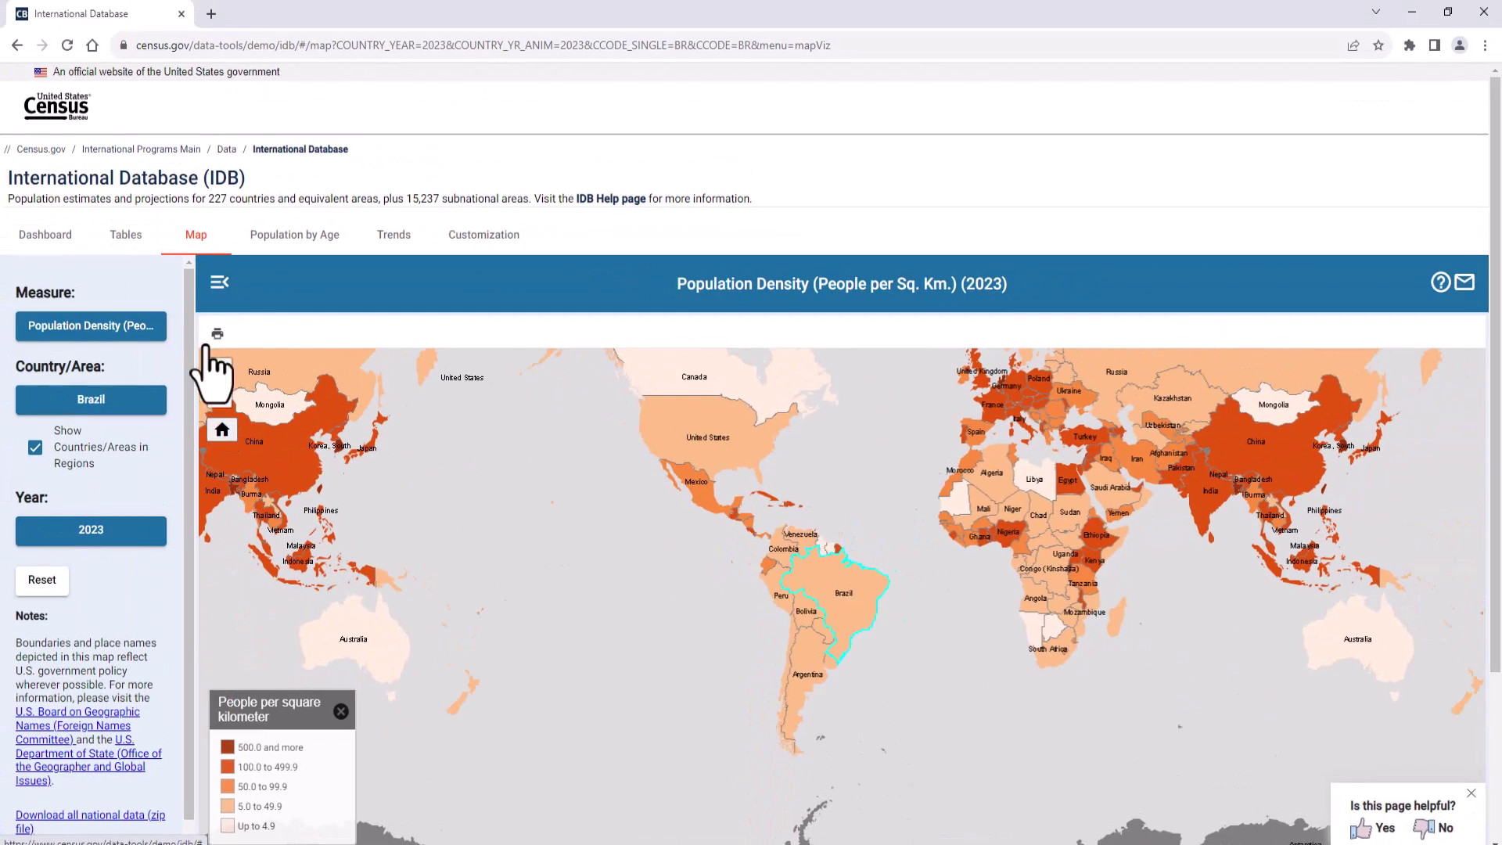
pyautogui.click(124, 237)
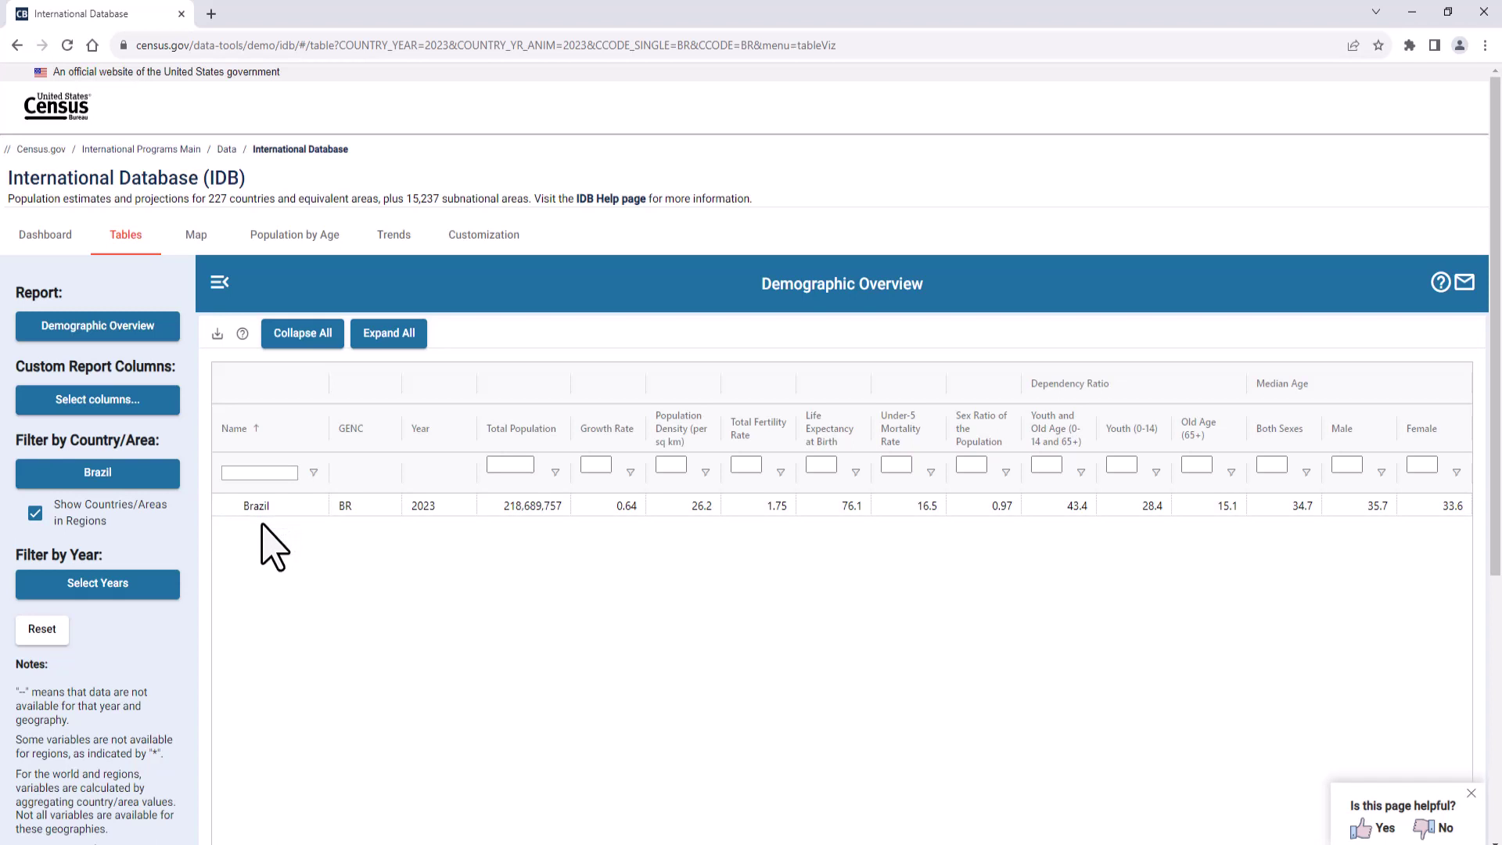
# Step: Clear Brazil from the Tables country filter so the report covers all countries
pyautogui.click(116, 484)
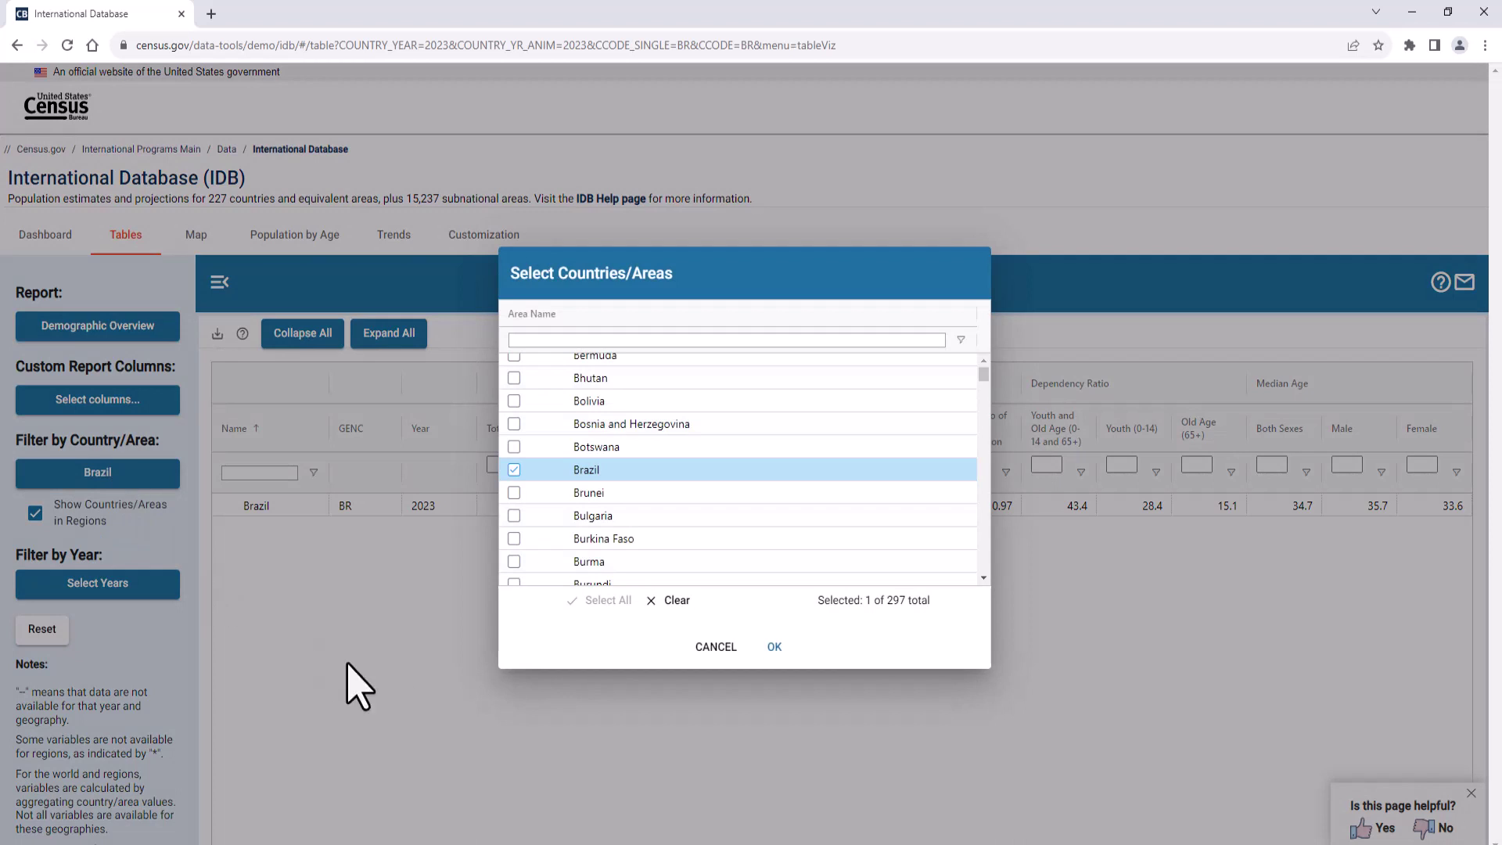
pyautogui.click(673, 601)
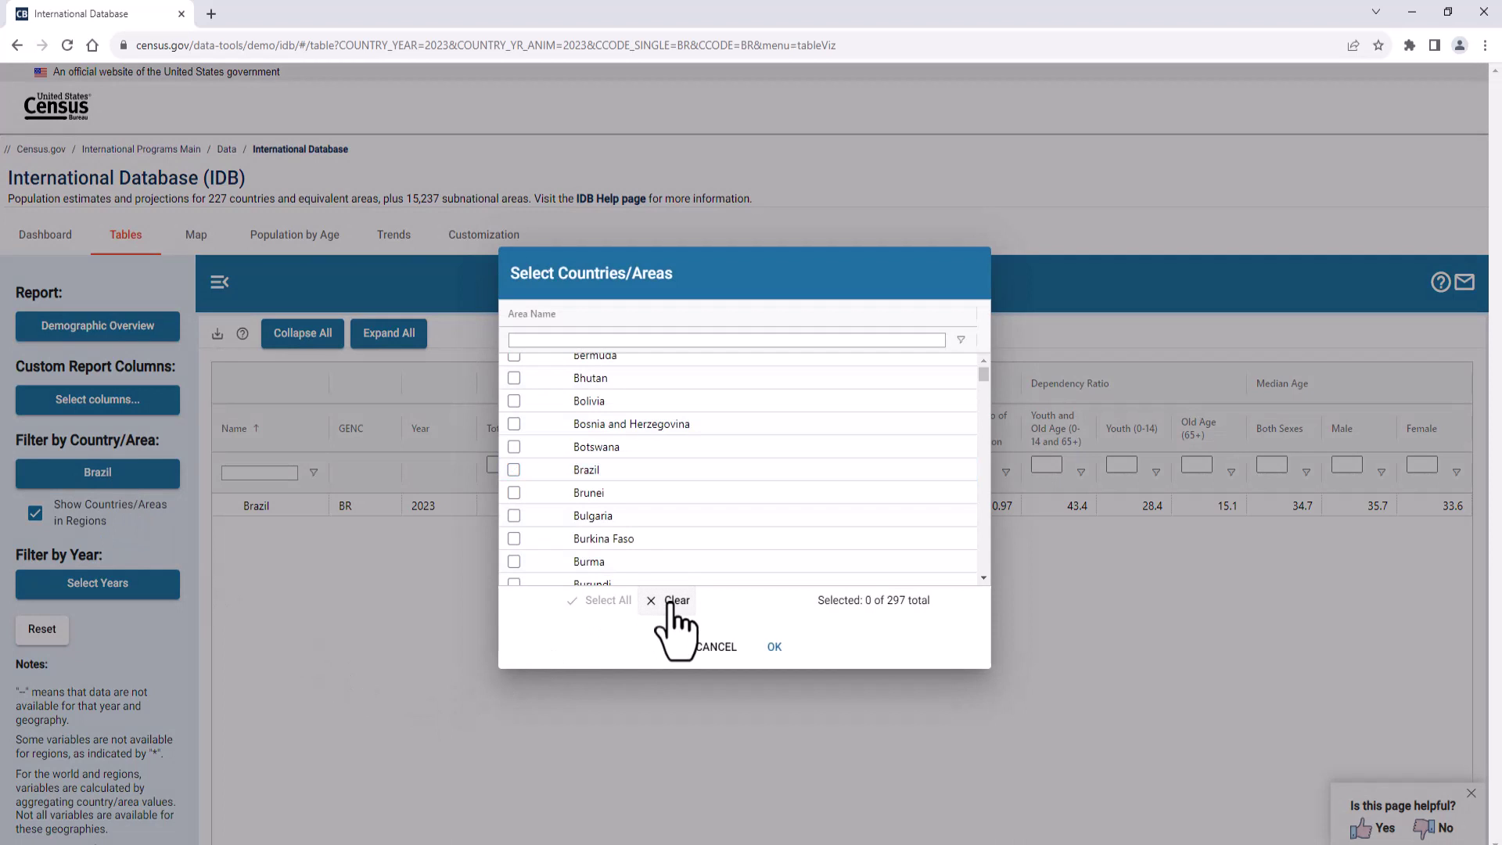
pyautogui.click(775, 649)
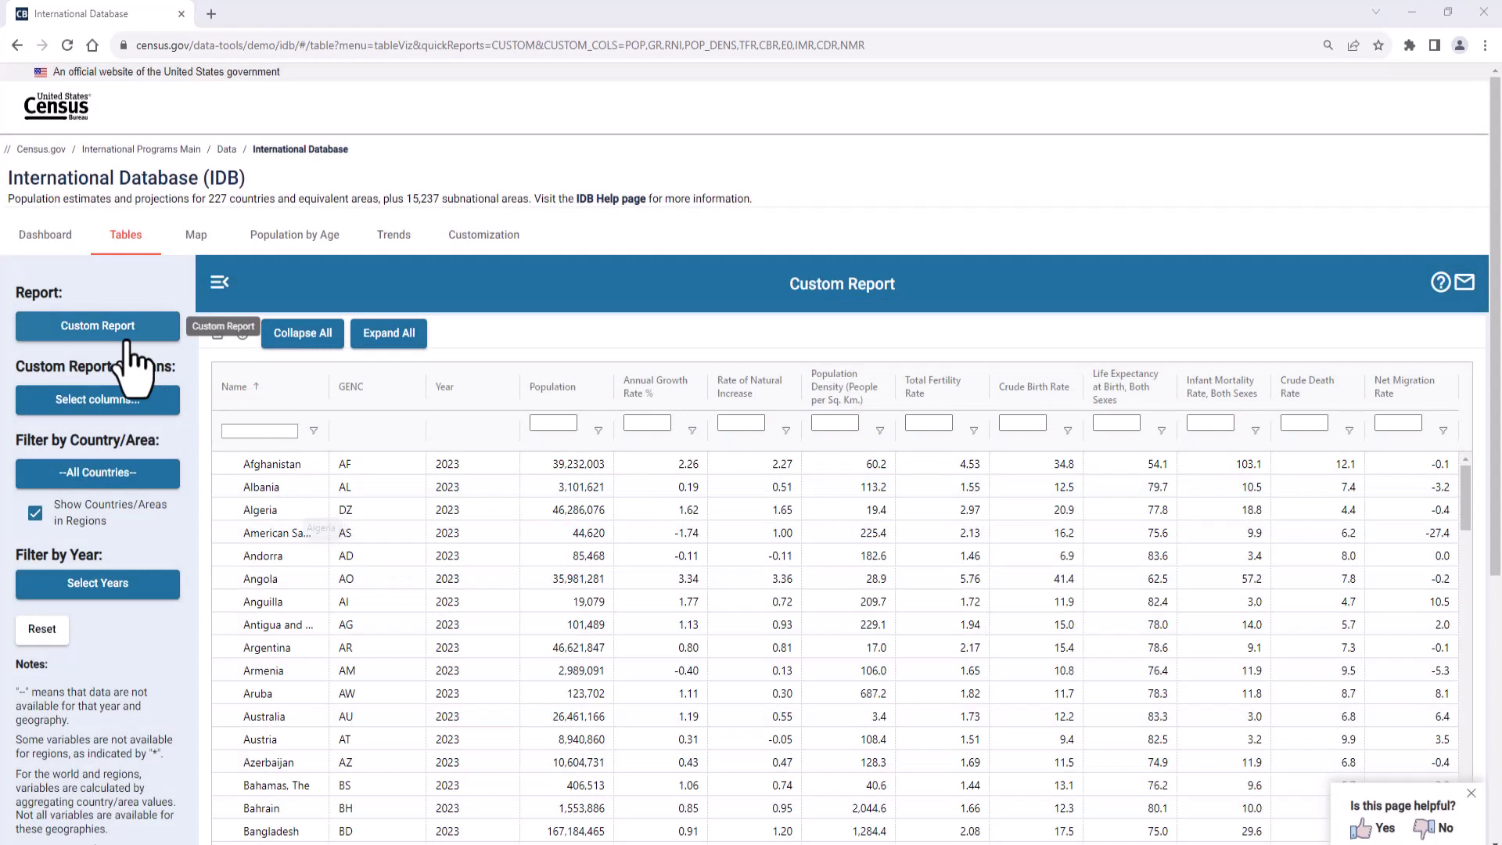
pyautogui.click(126, 344)
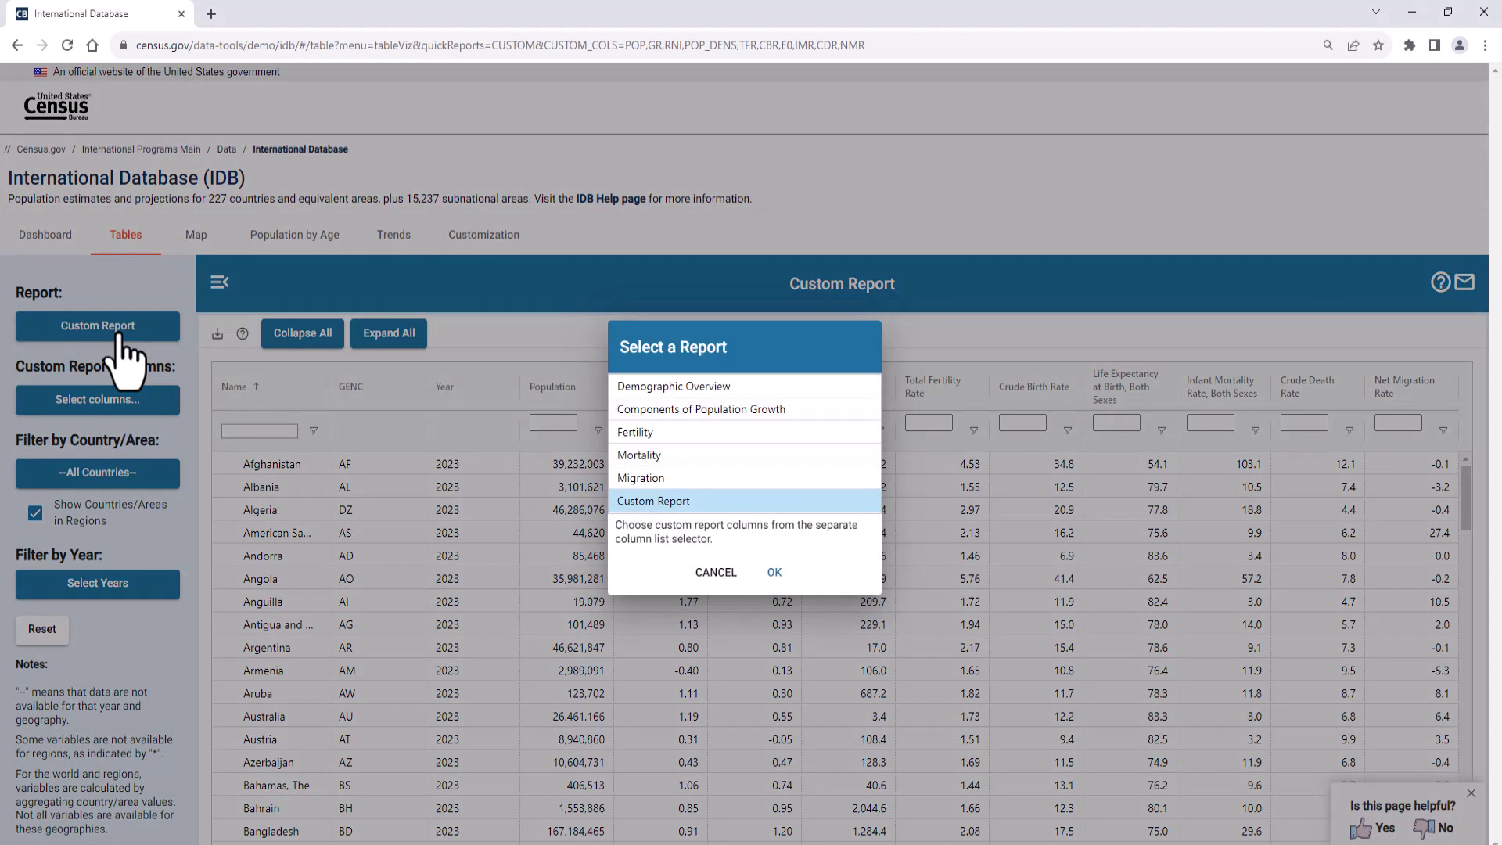
pyautogui.click(725, 387)
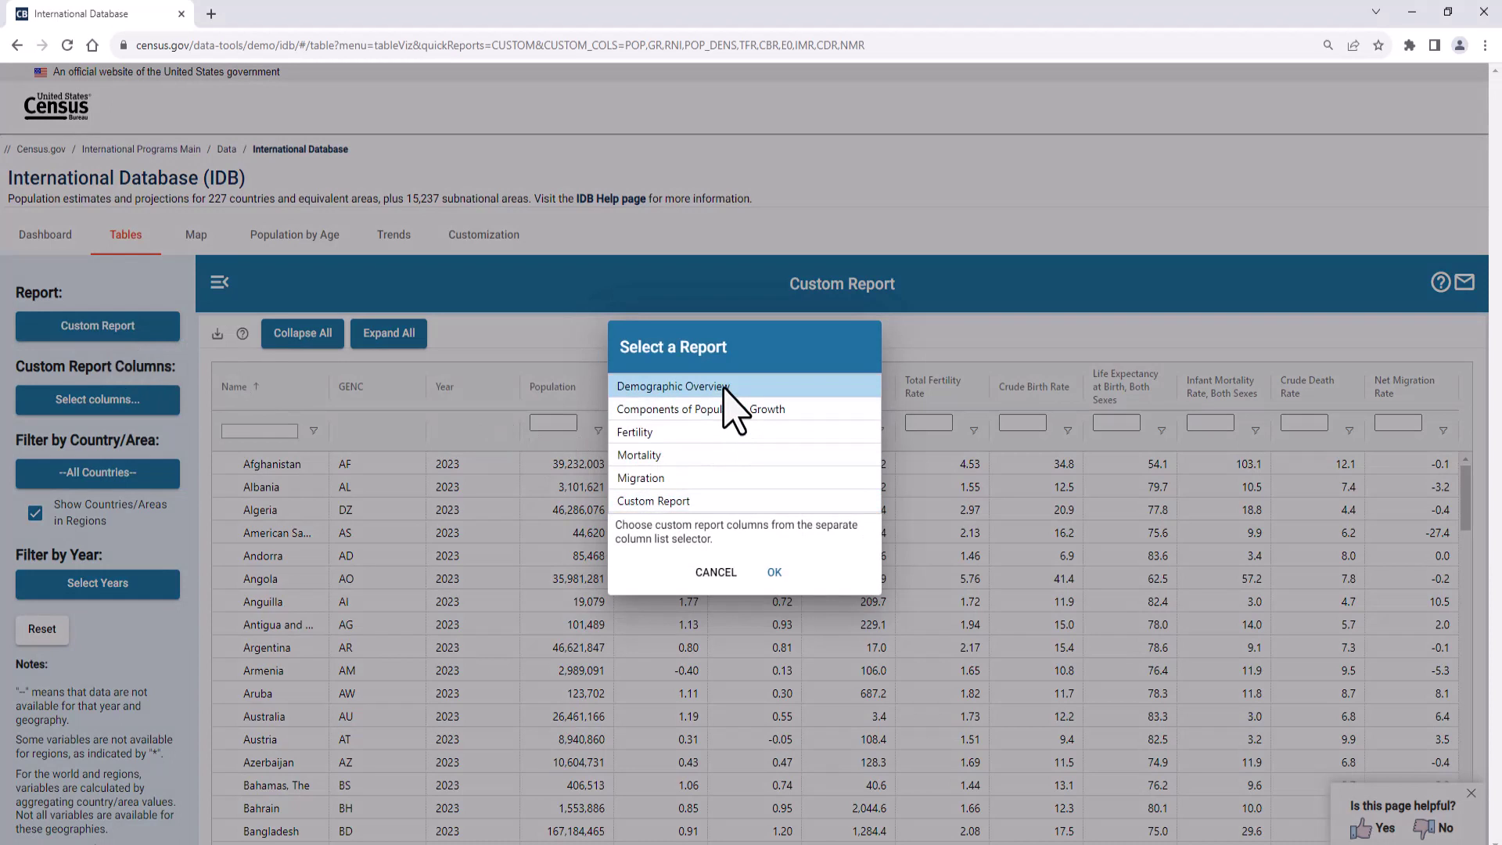
pyautogui.click(785, 412)
pyautogui.click(757, 435)
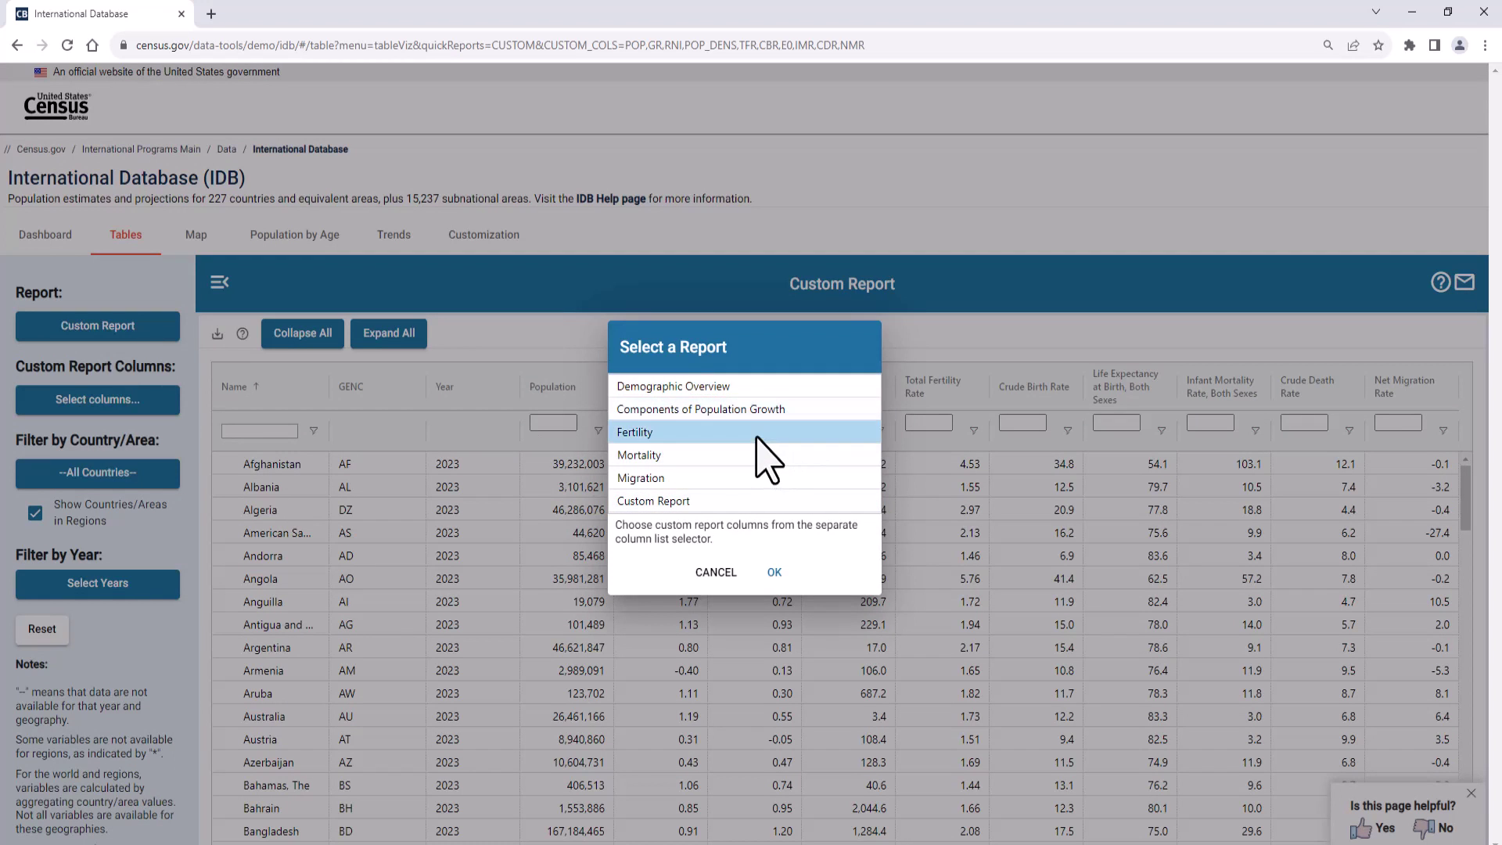
pyautogui.click(748, 457)
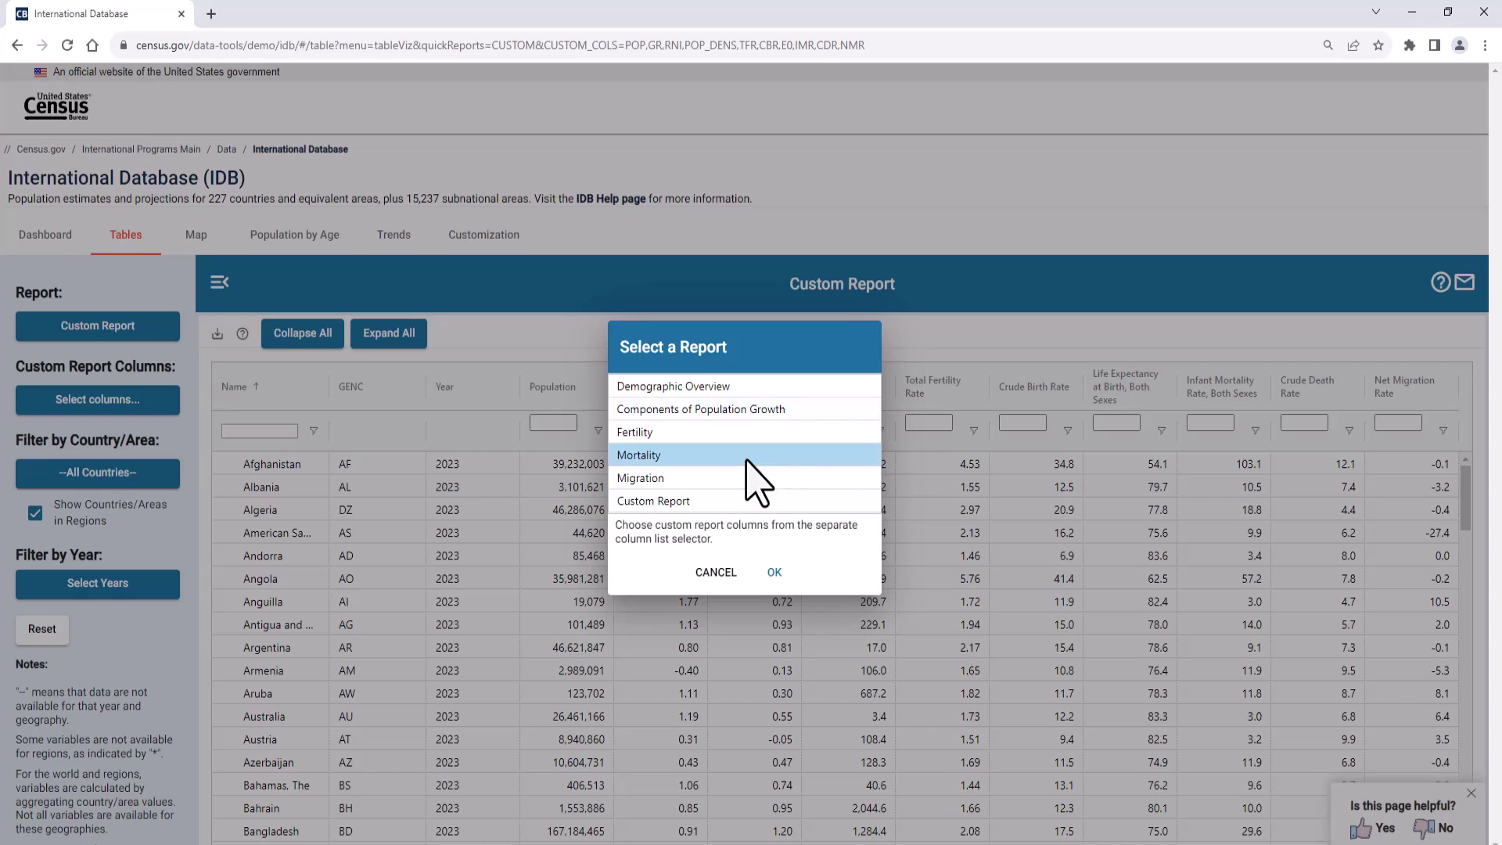
pyautogui.click(737, 481)
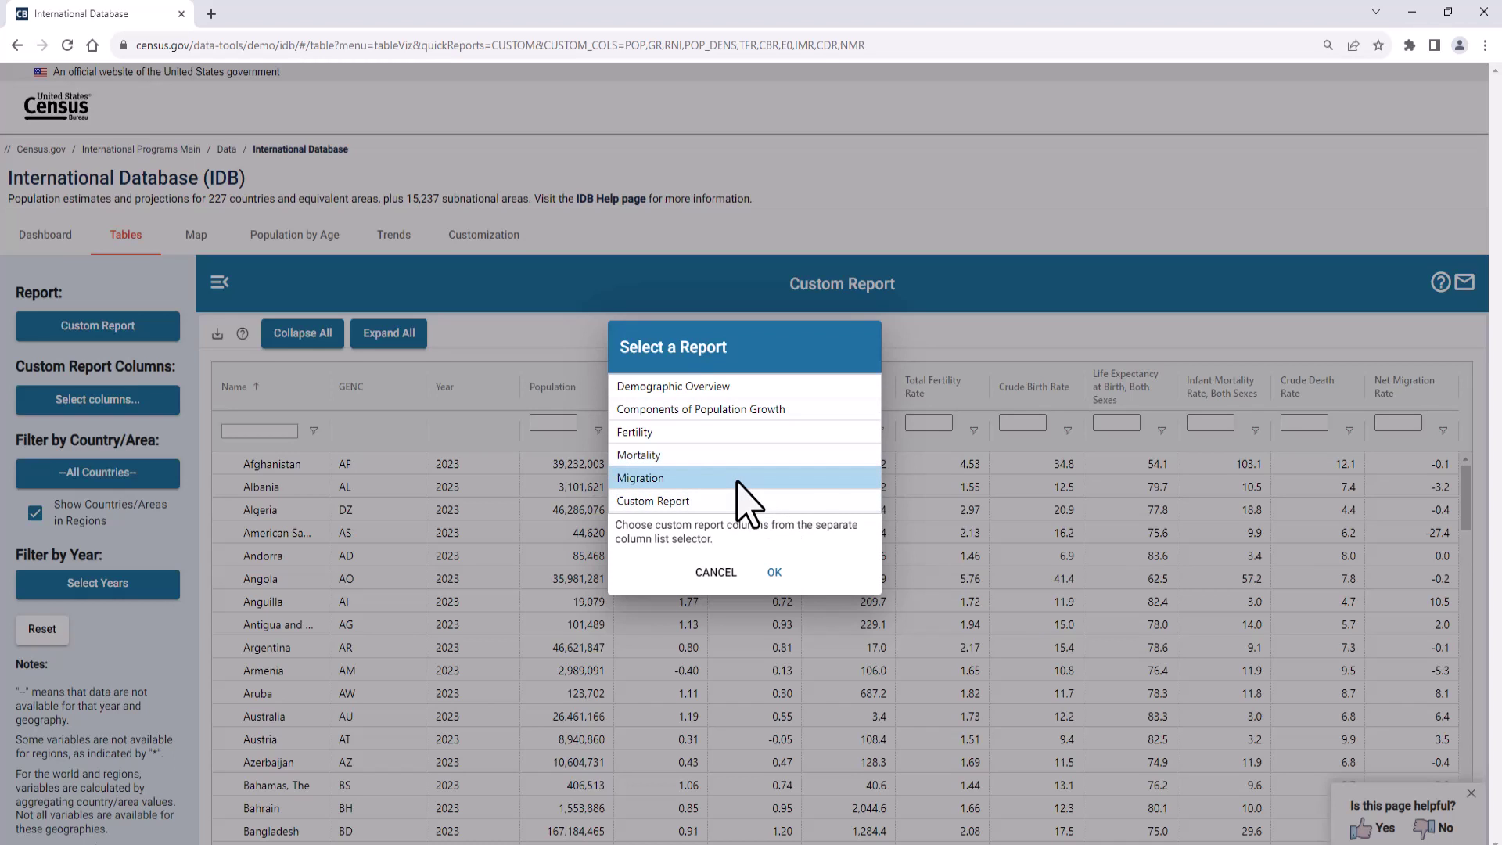
pyautogui.click(711, 572)
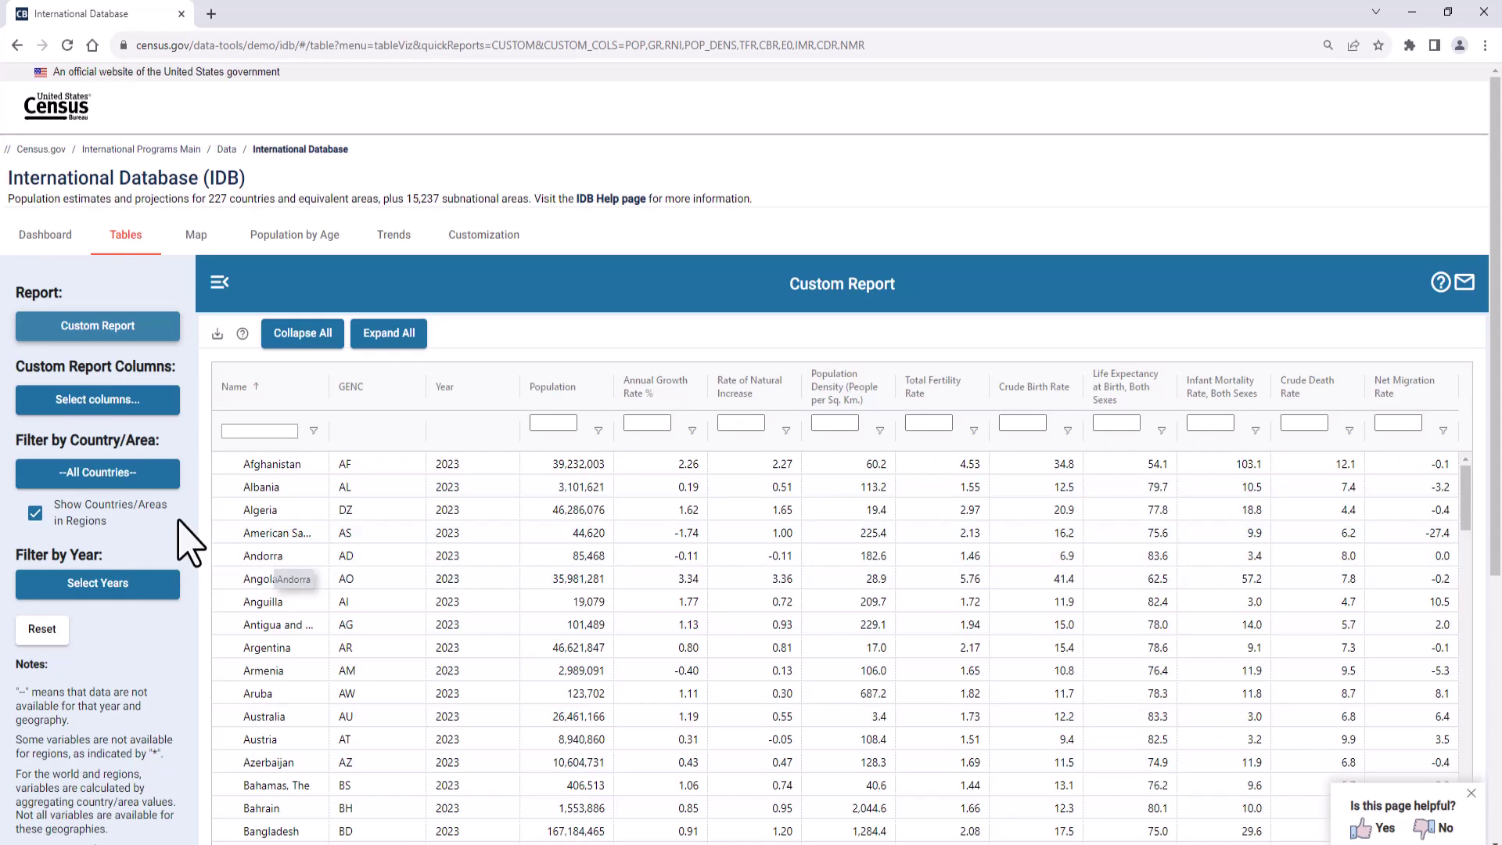
# Step: Toggle the Population and Annual Growth Rate % columns, then reset the table to Demographic Overview
pyautogui.click(90, 409)
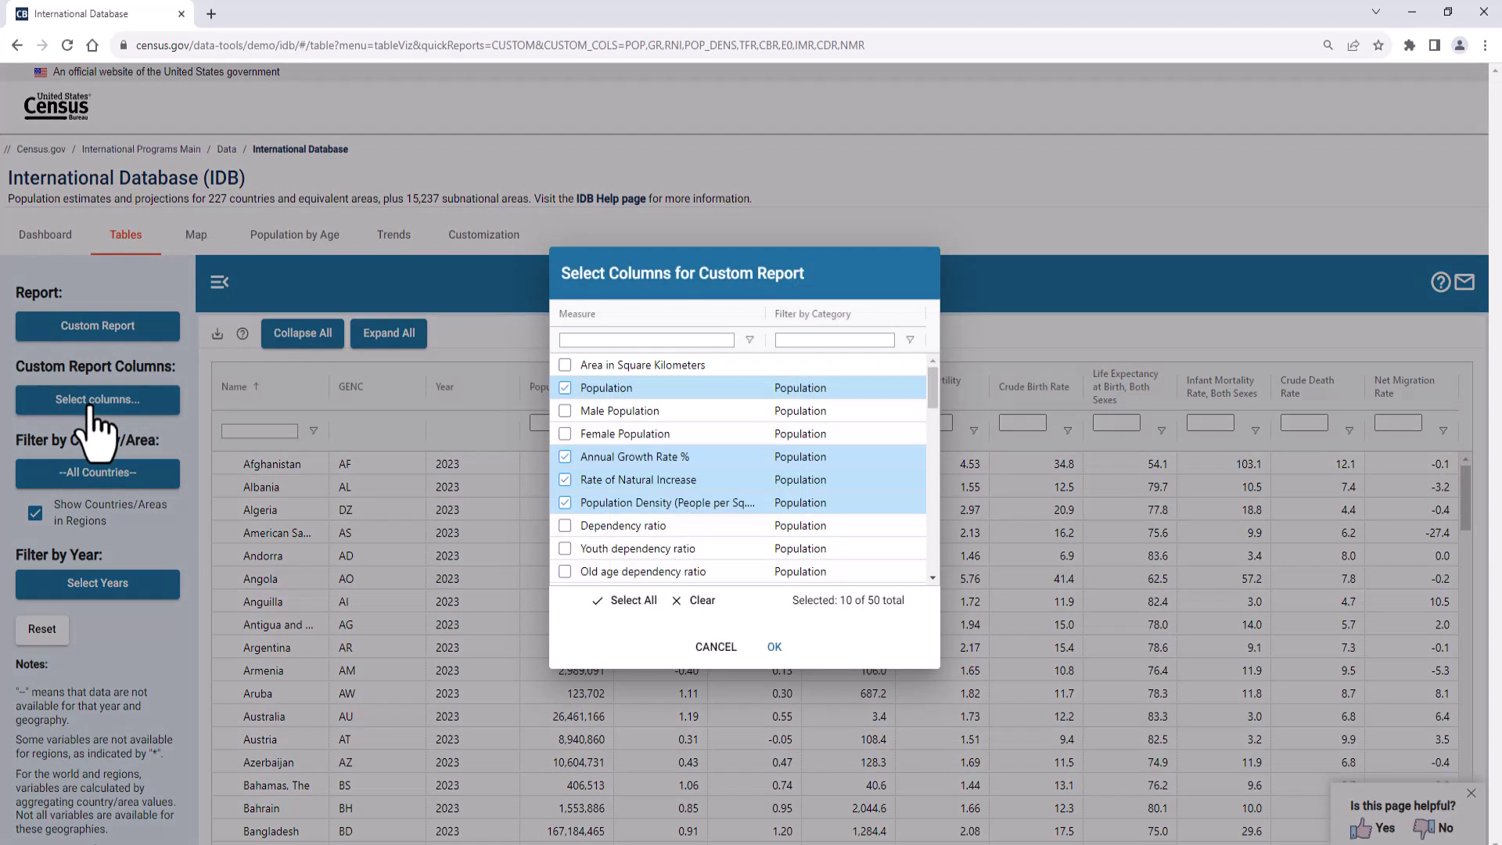
pyautogui.click(566, 389)
pyautogui.click(577, 387)
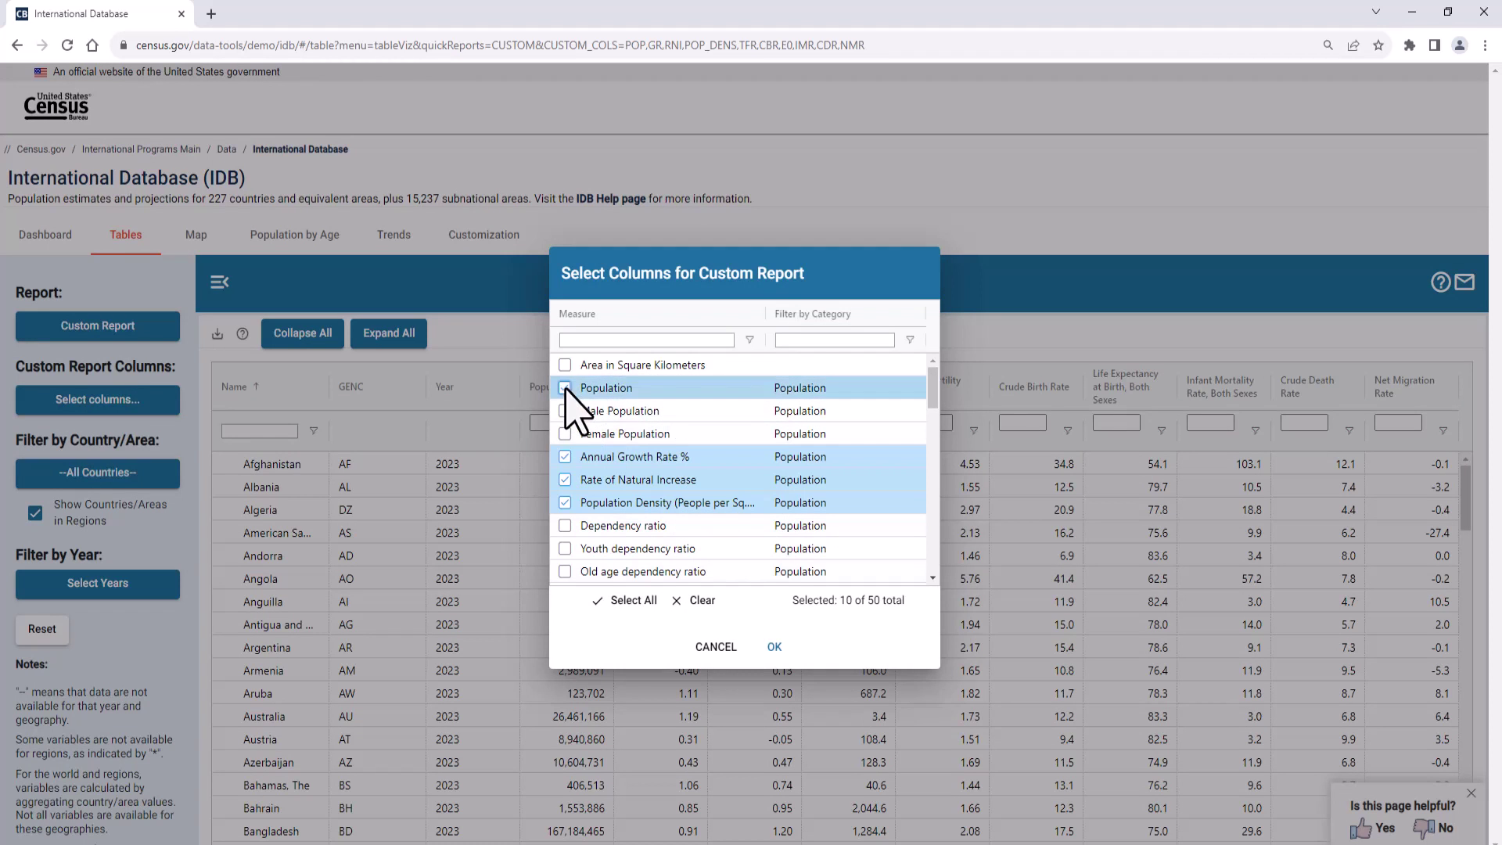
pyautogui.click(566, 458)
pyautogui.click(567, 458)
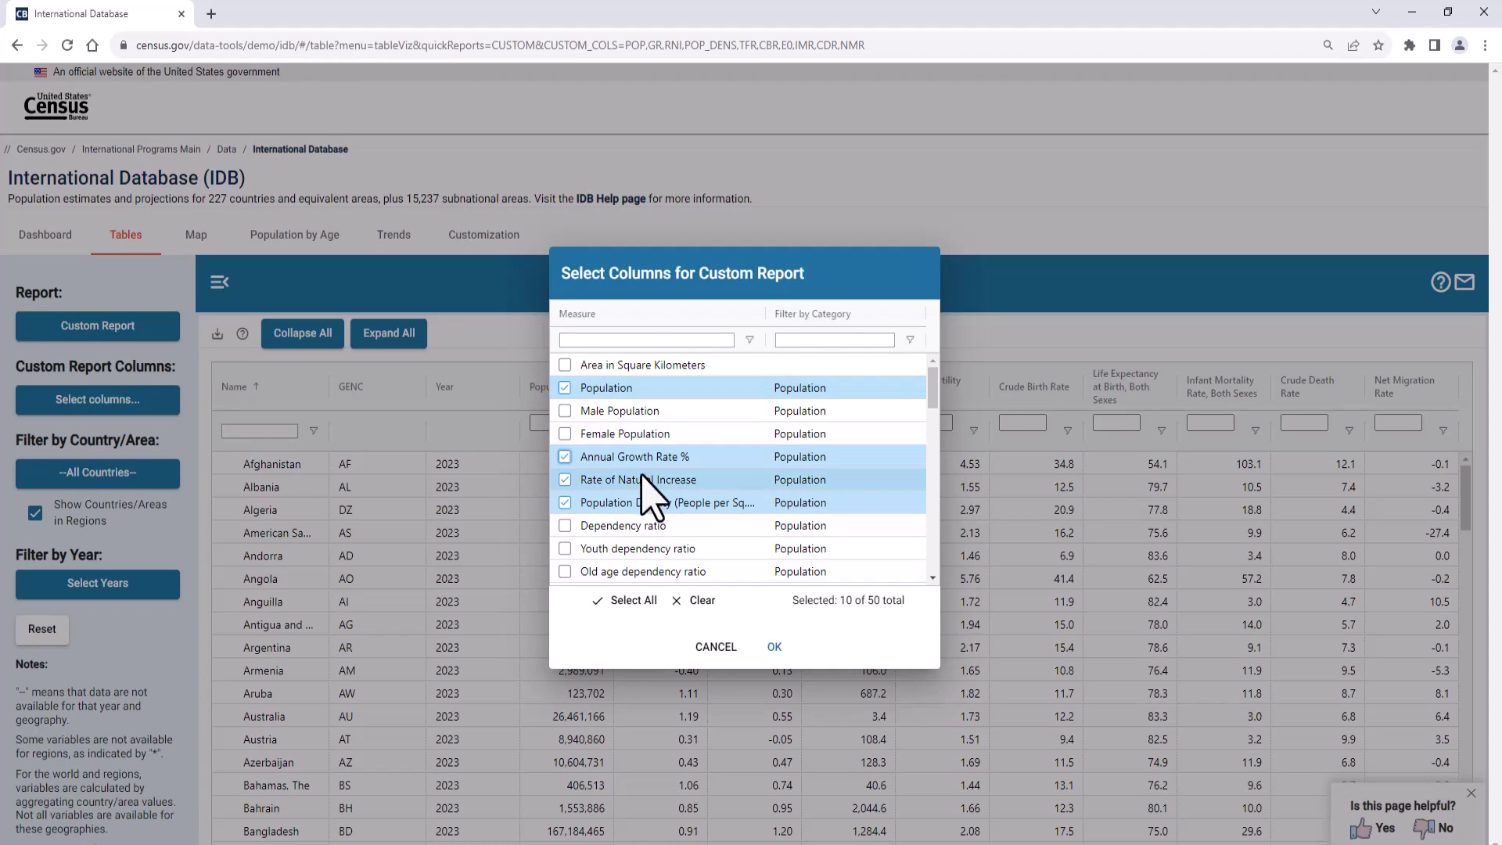
pyautogui.click(722, 648)
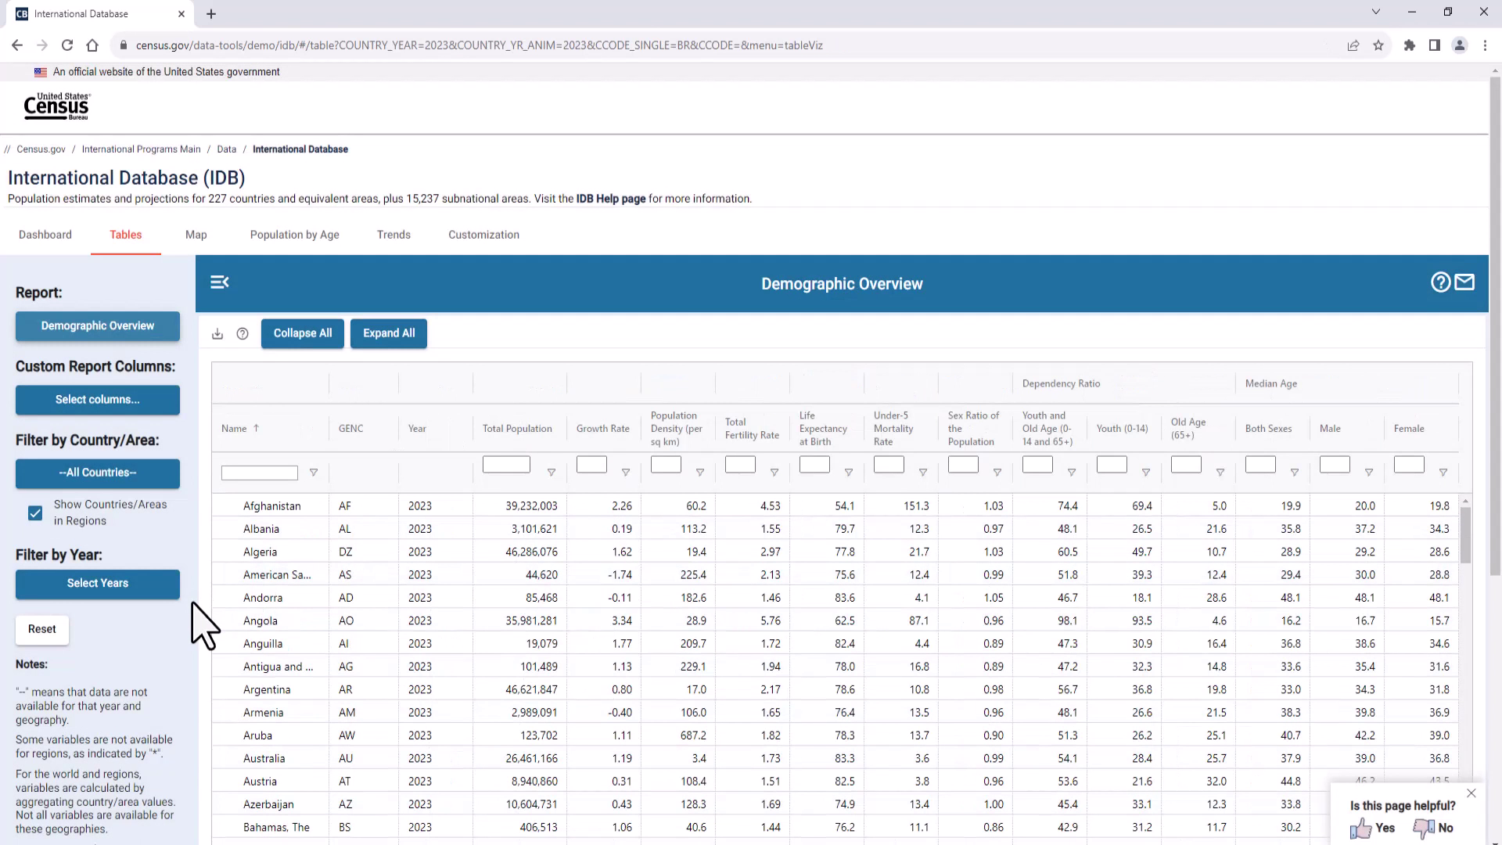
pyautogui.click(47, 635)
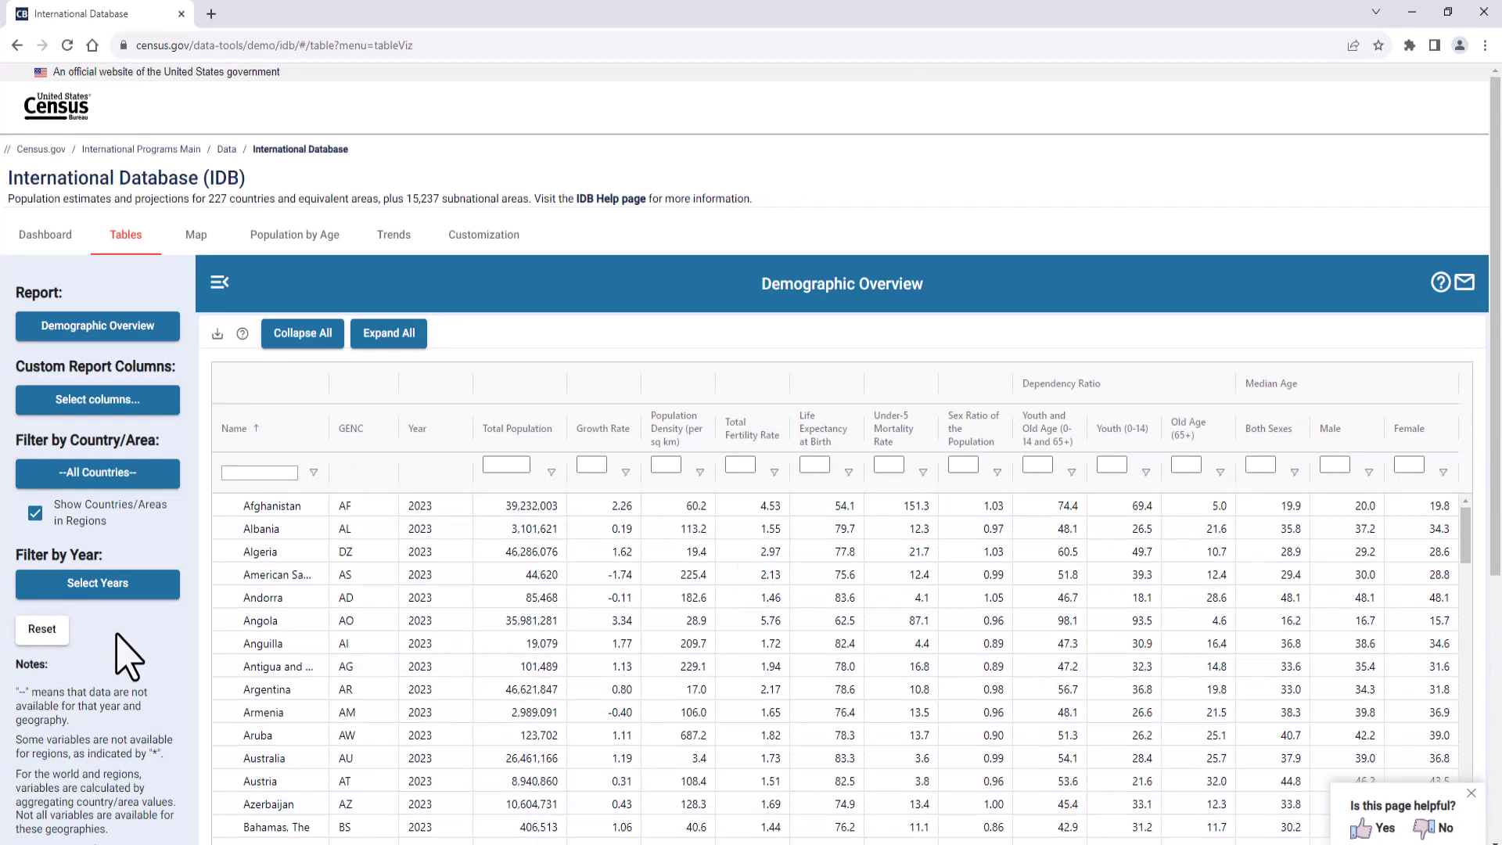
pyautogui.scroll(-1, 118, 345)
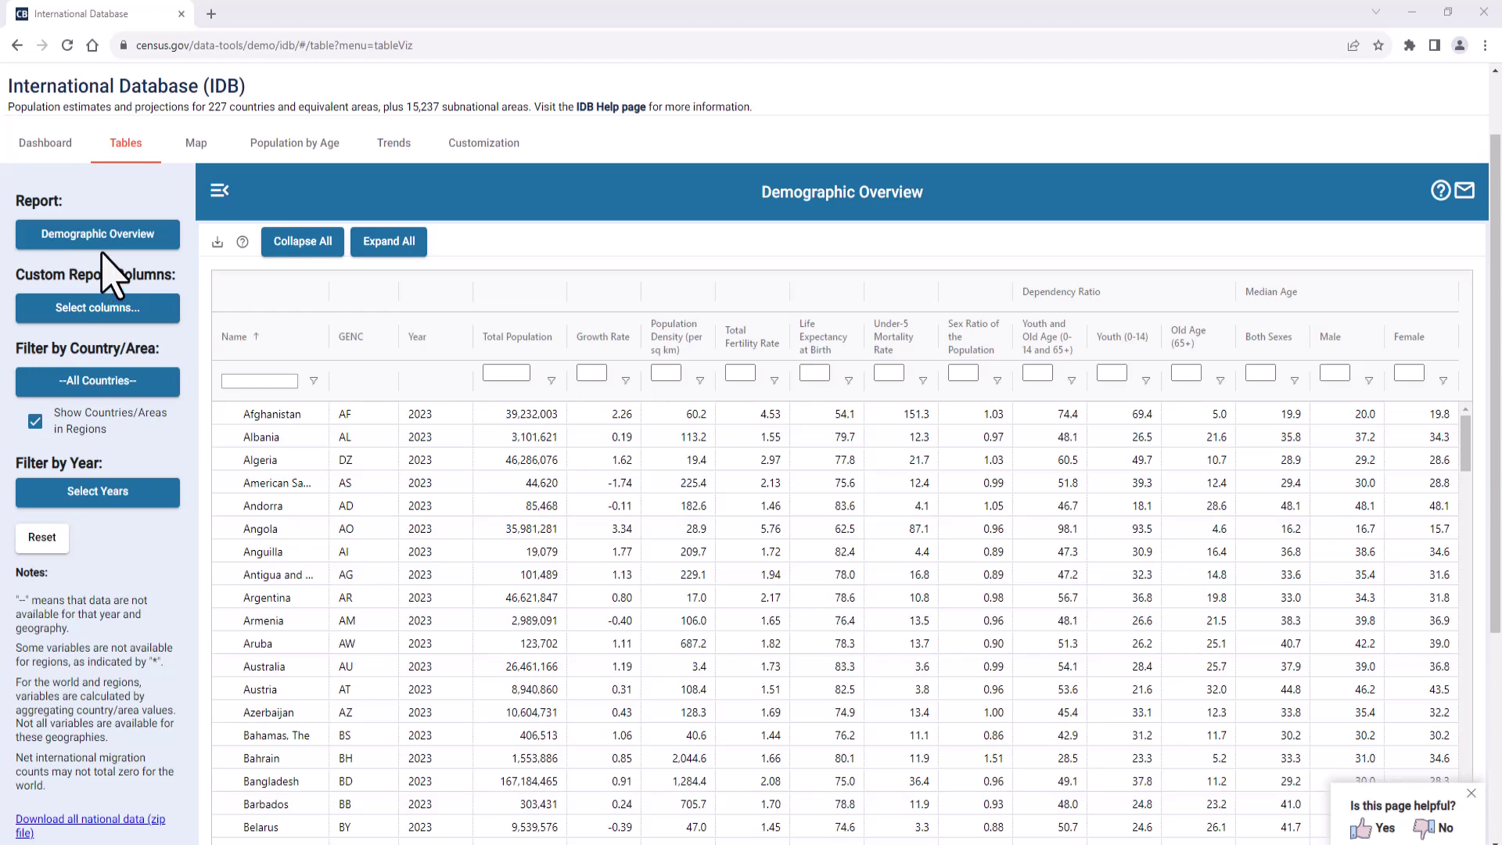
# Step: Change the table report from Demographic Overview to Fertility
pyautogui.click(95, 245)
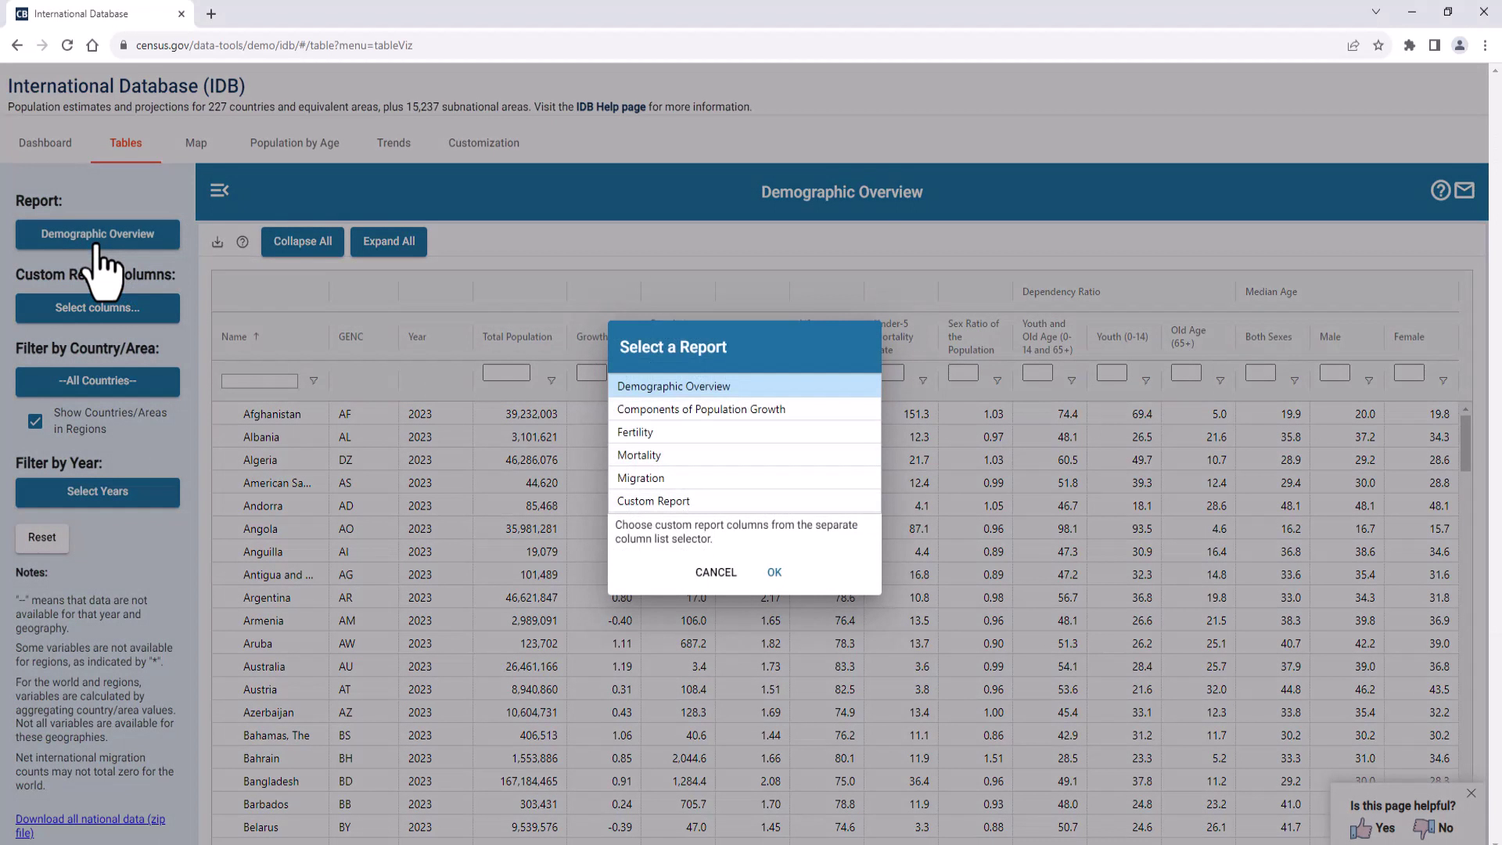
pyautogui.click(632, 434)
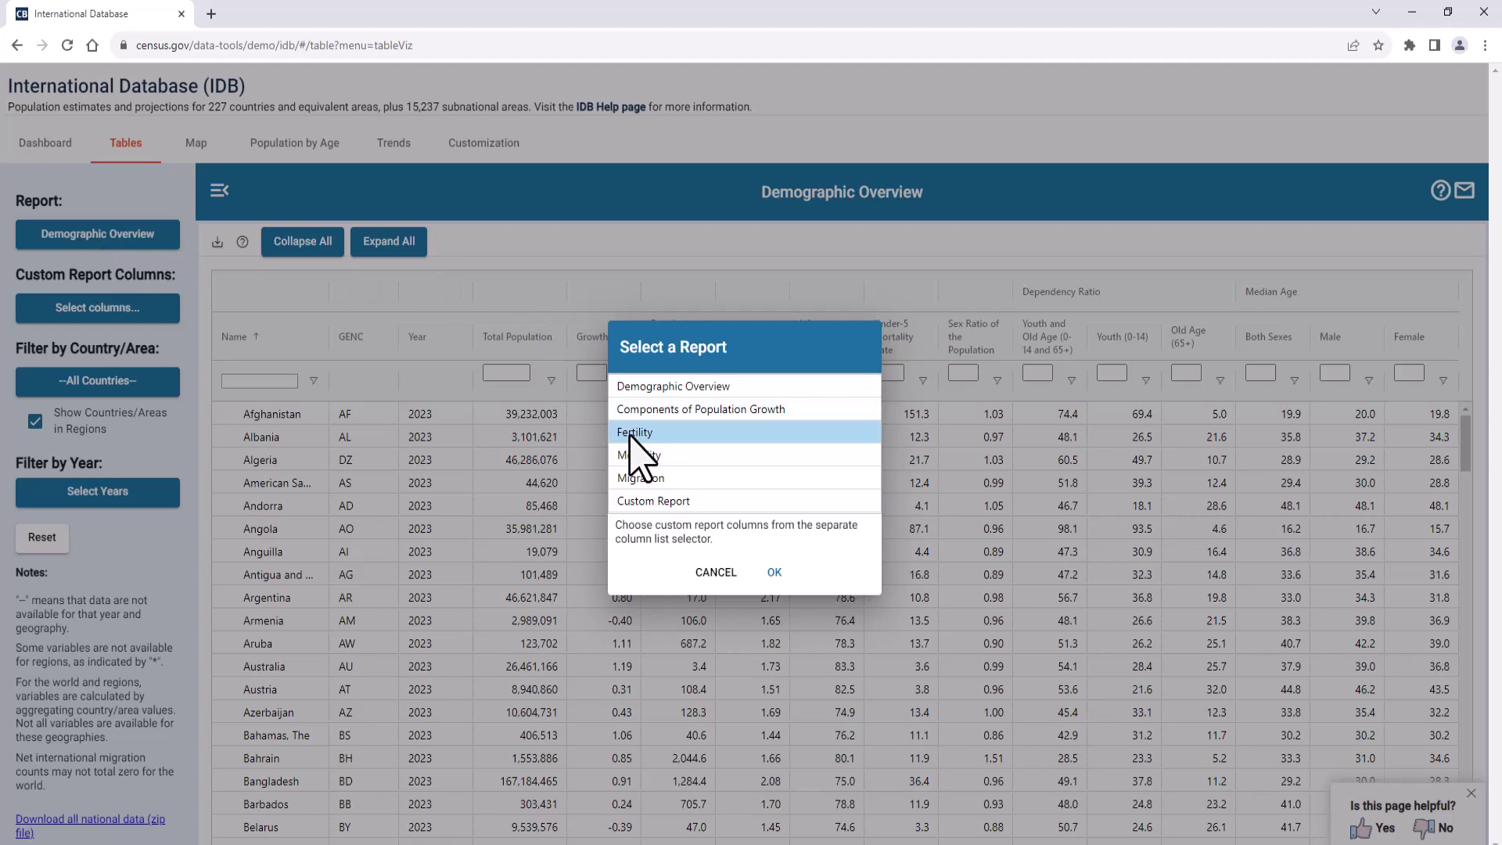
pyautogui.click(774, 573)
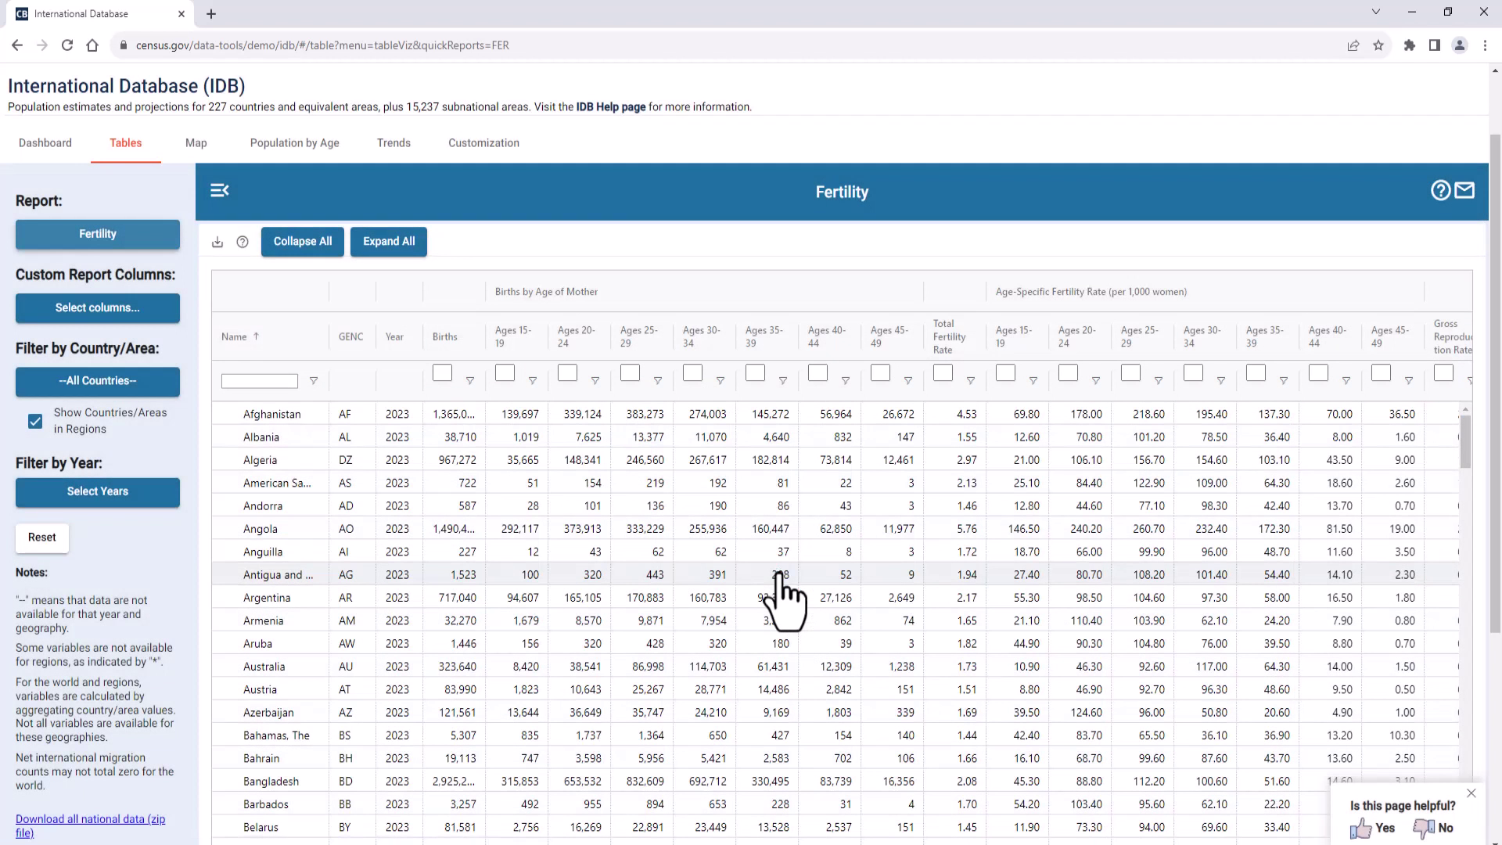
# Step: Sort the Fertility table by Total Fertility Rate descending, putting Niger (6.73) first
pyautogui.moveTo(273, 414); pyautogui.dragTo(301, 560)
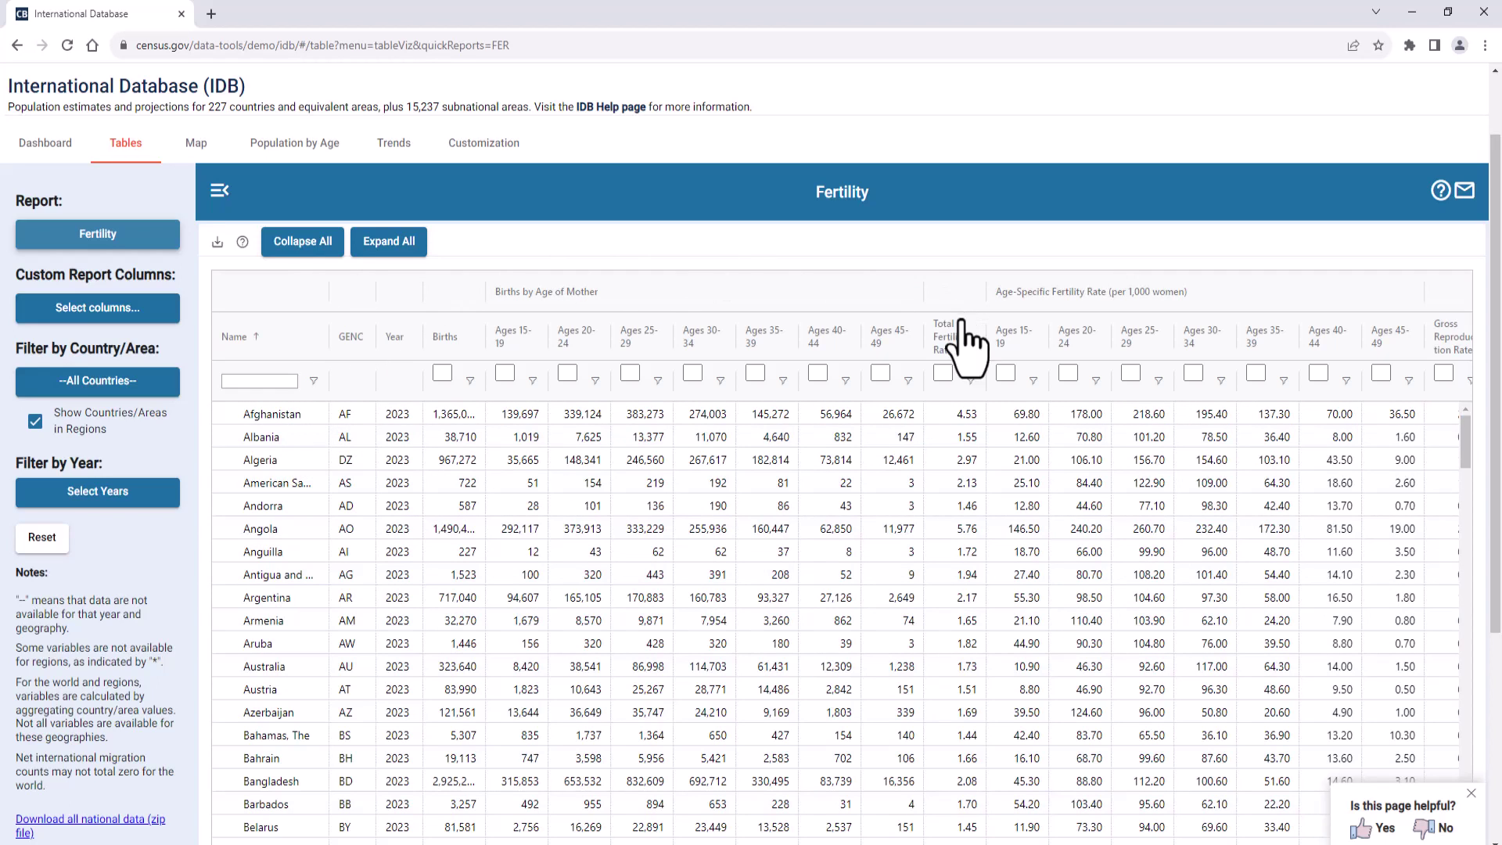
pyautogui.moveTo(969, 356)
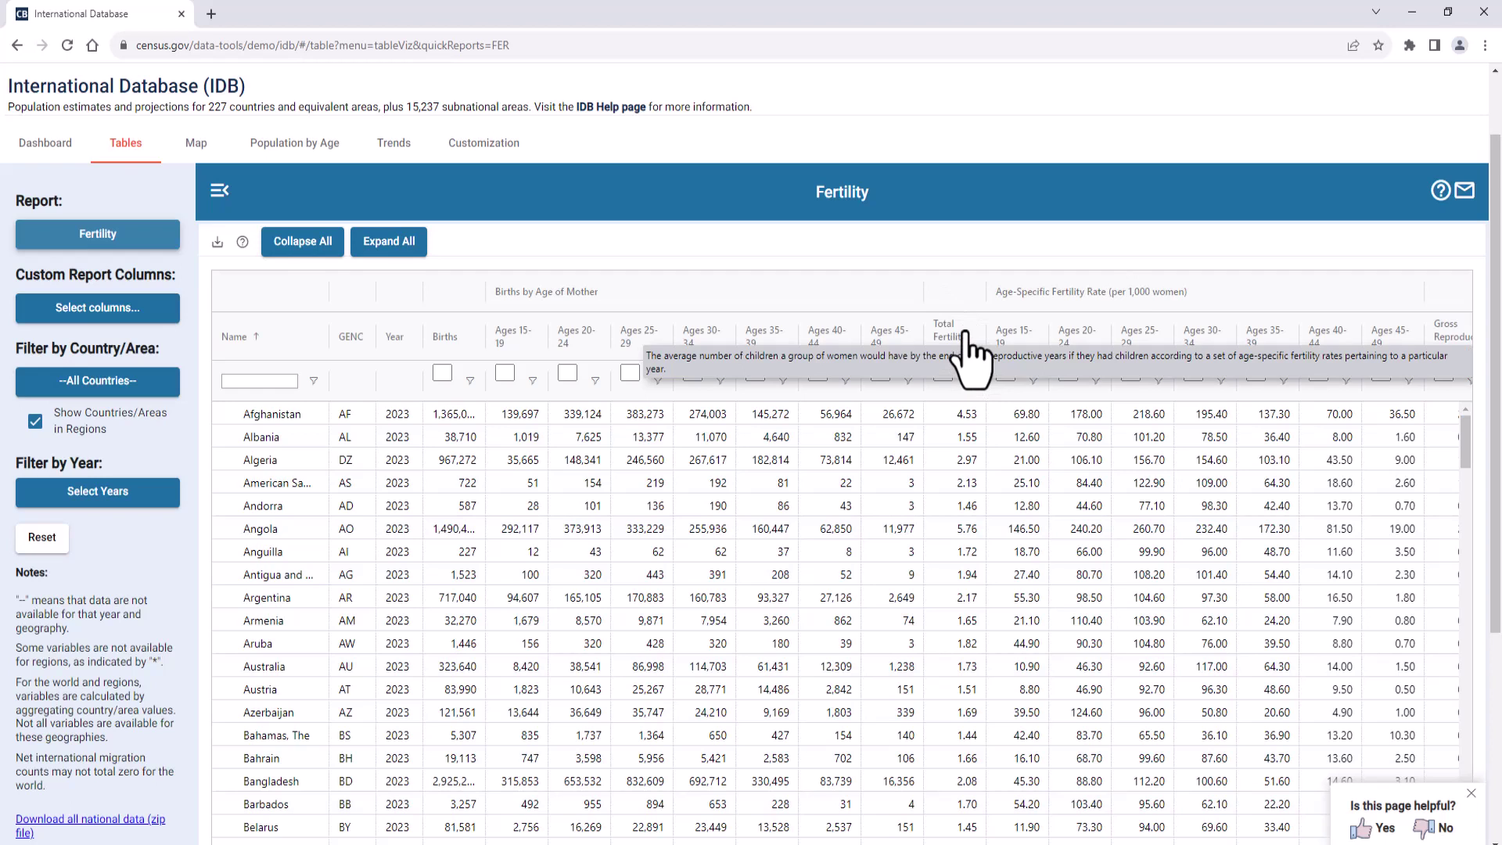
pyautogui.click(967, 335)
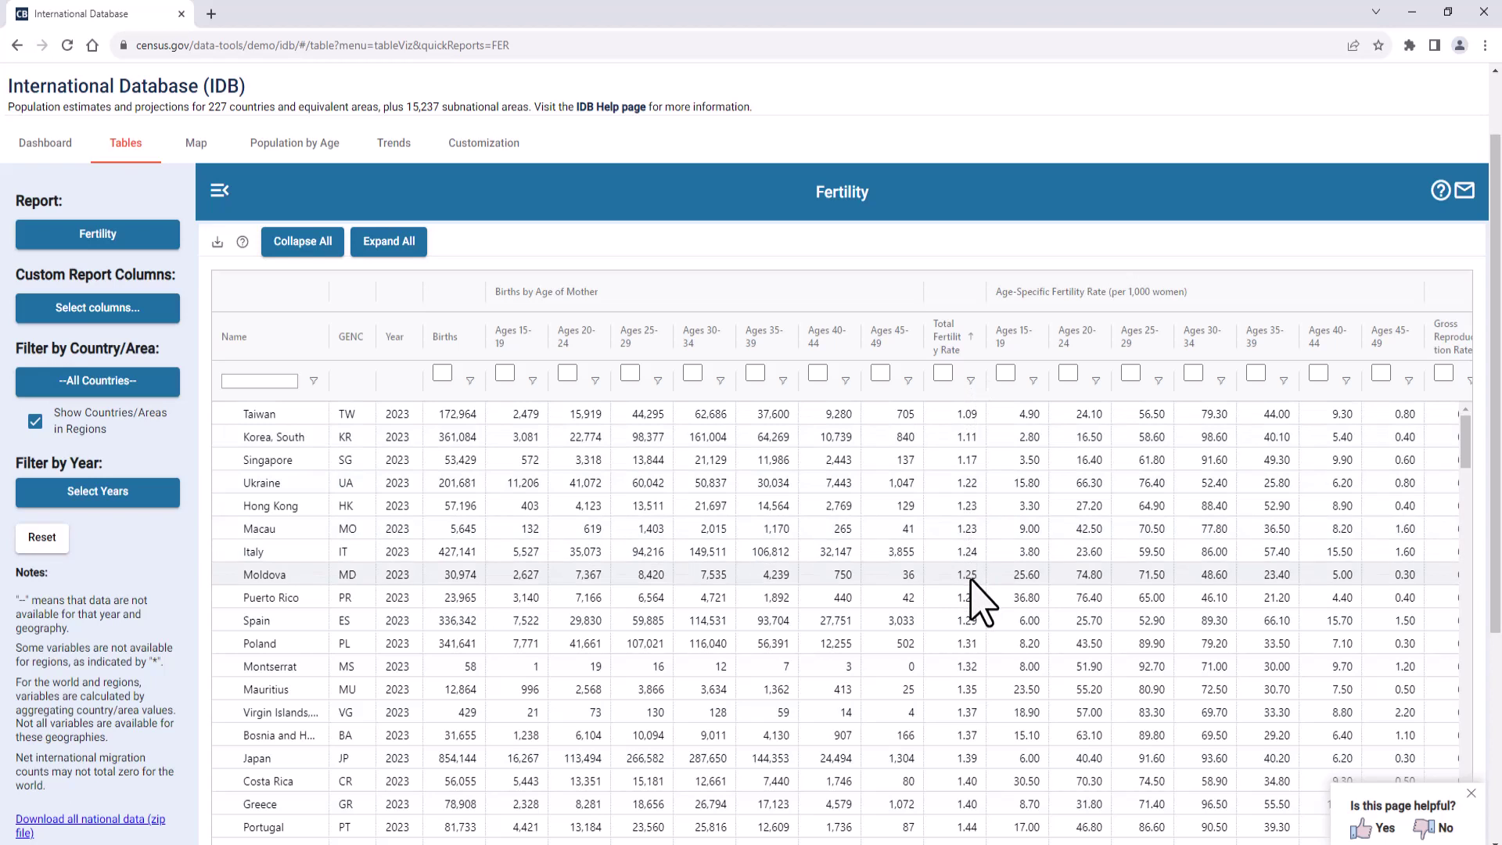
pyautogui.click(969, 336)
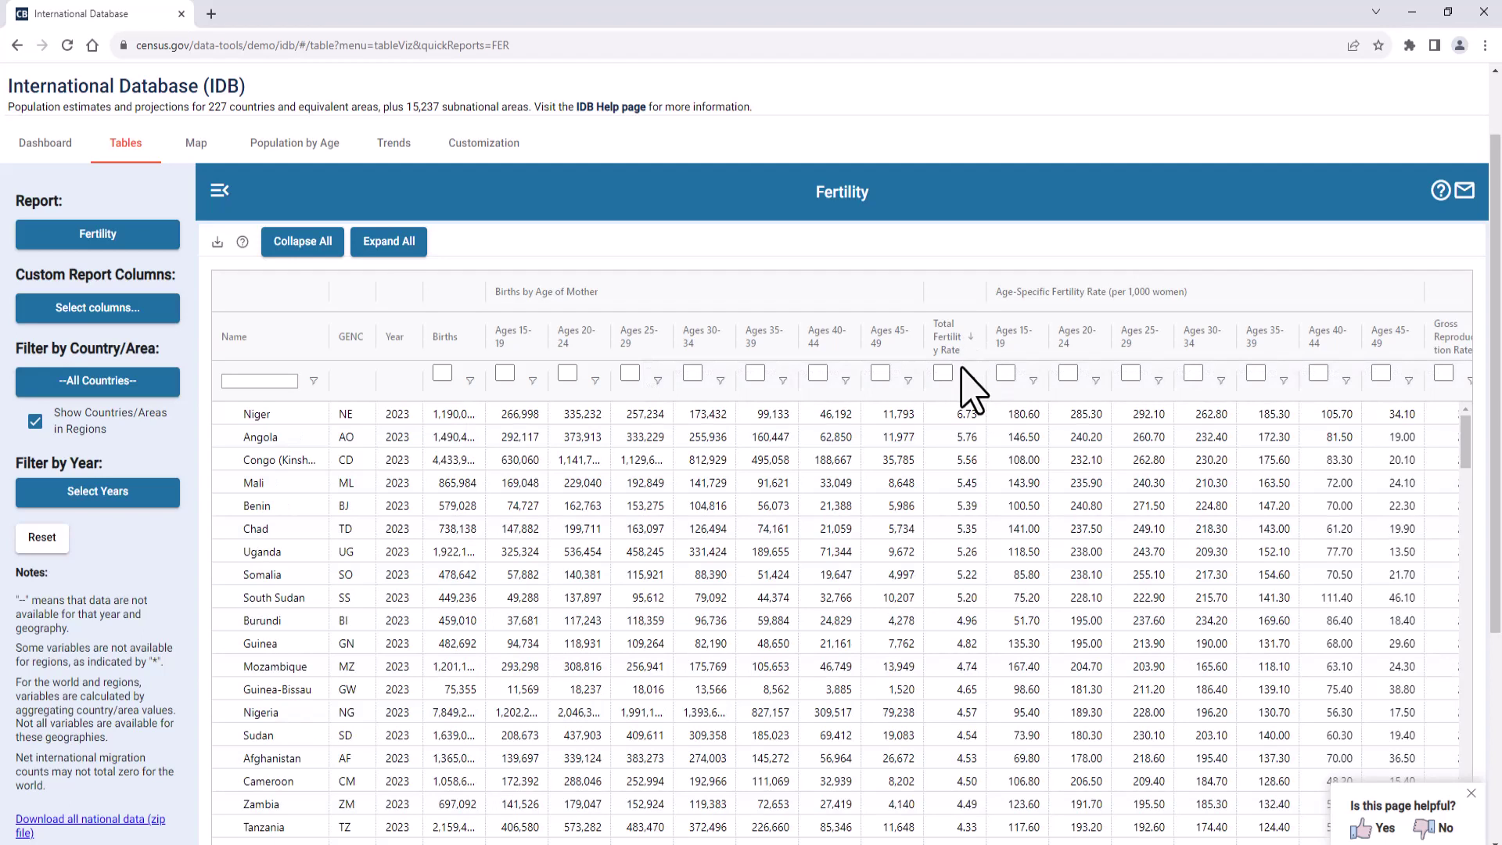
# Step: Filter Total Fertility Rate to greater than or equal to 5.0, leaving nine countries
pyautogui.click(970, 381)
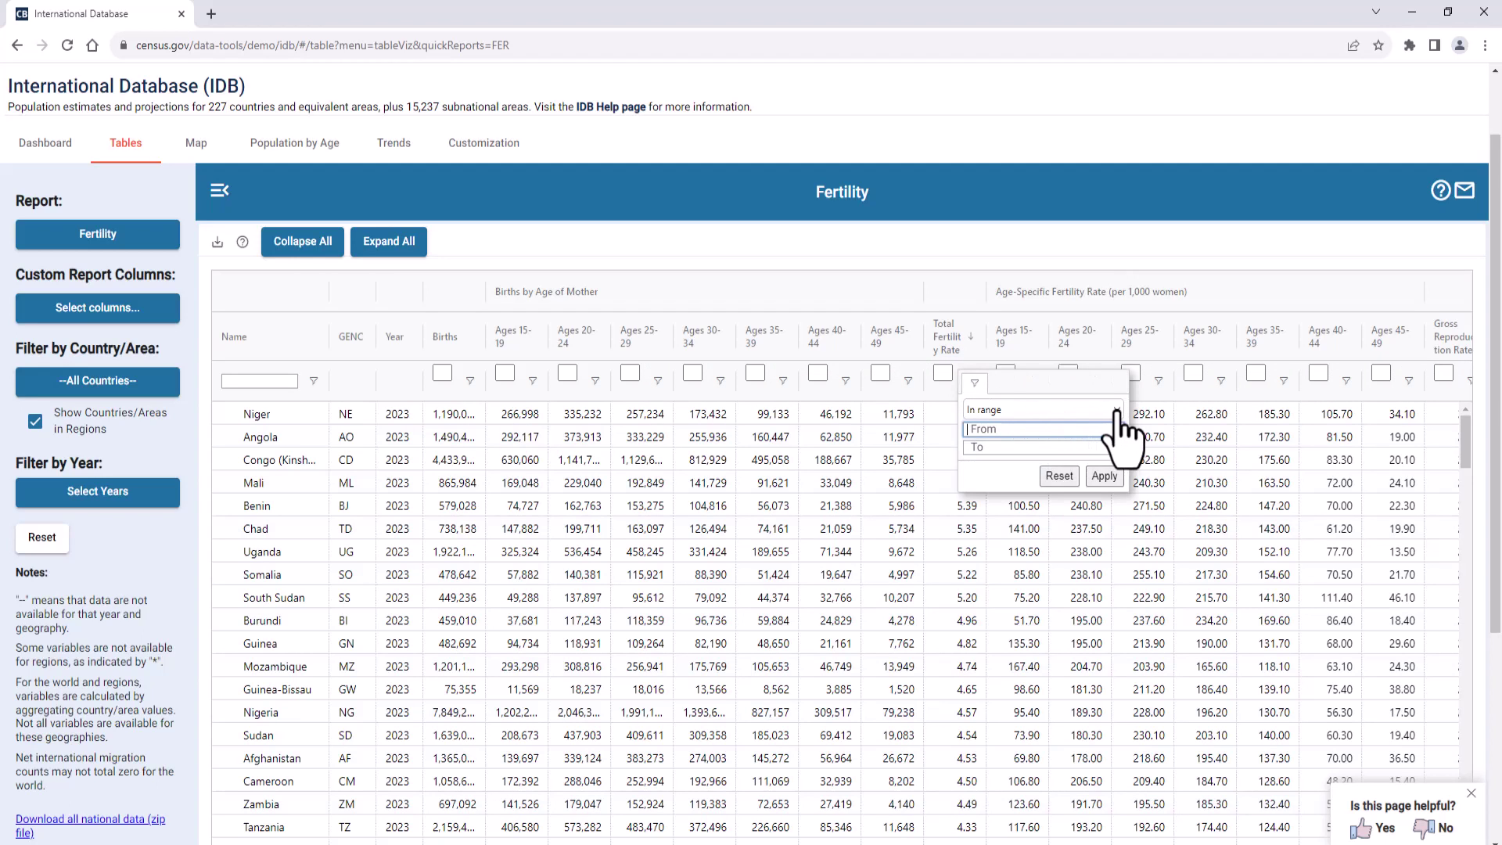
pyautogui.click(1116, 411)
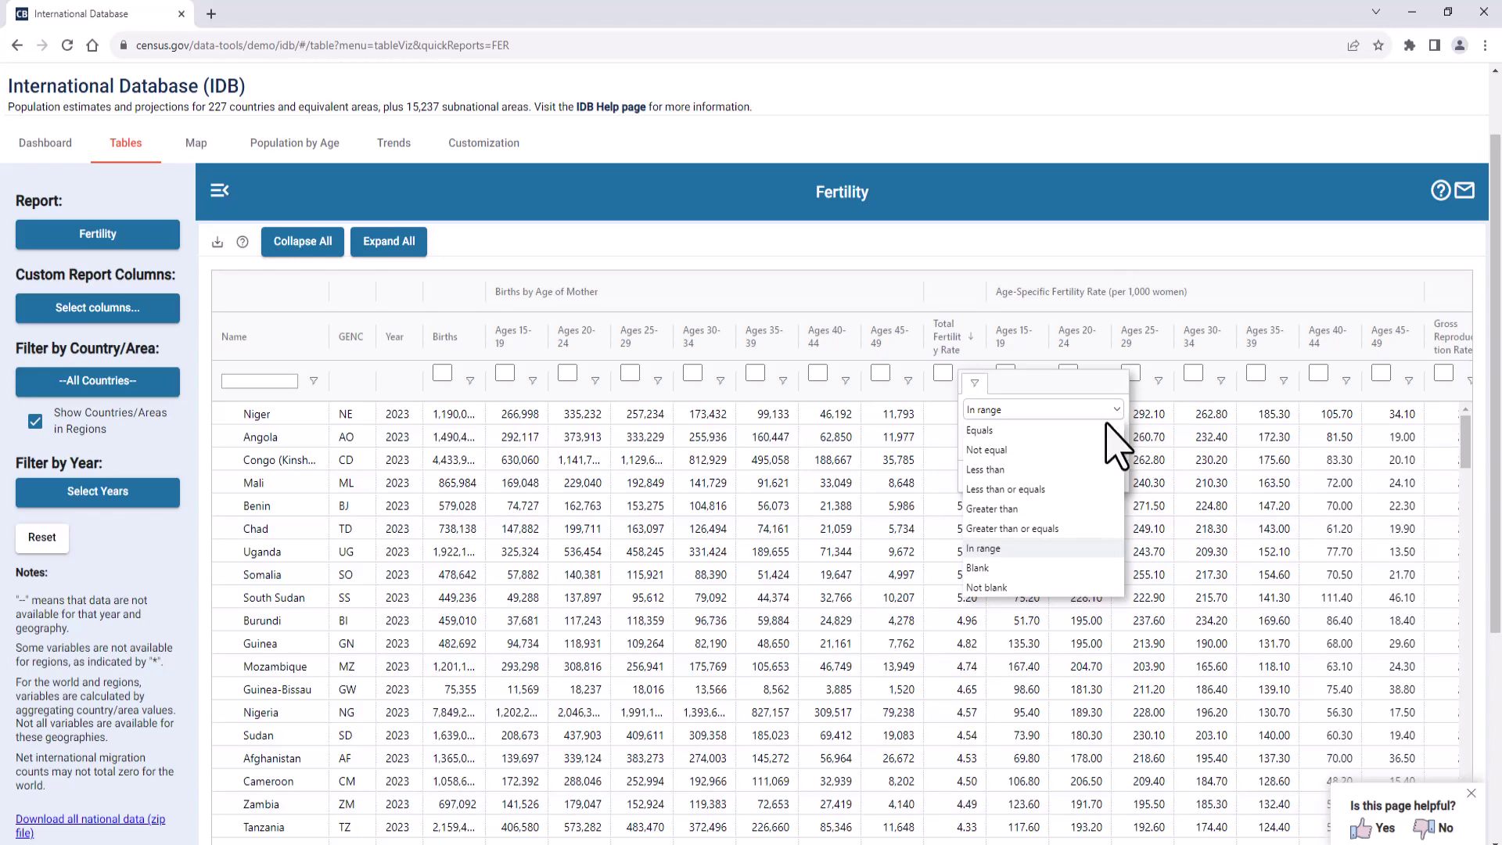
pyautogui.click(1012, 528)
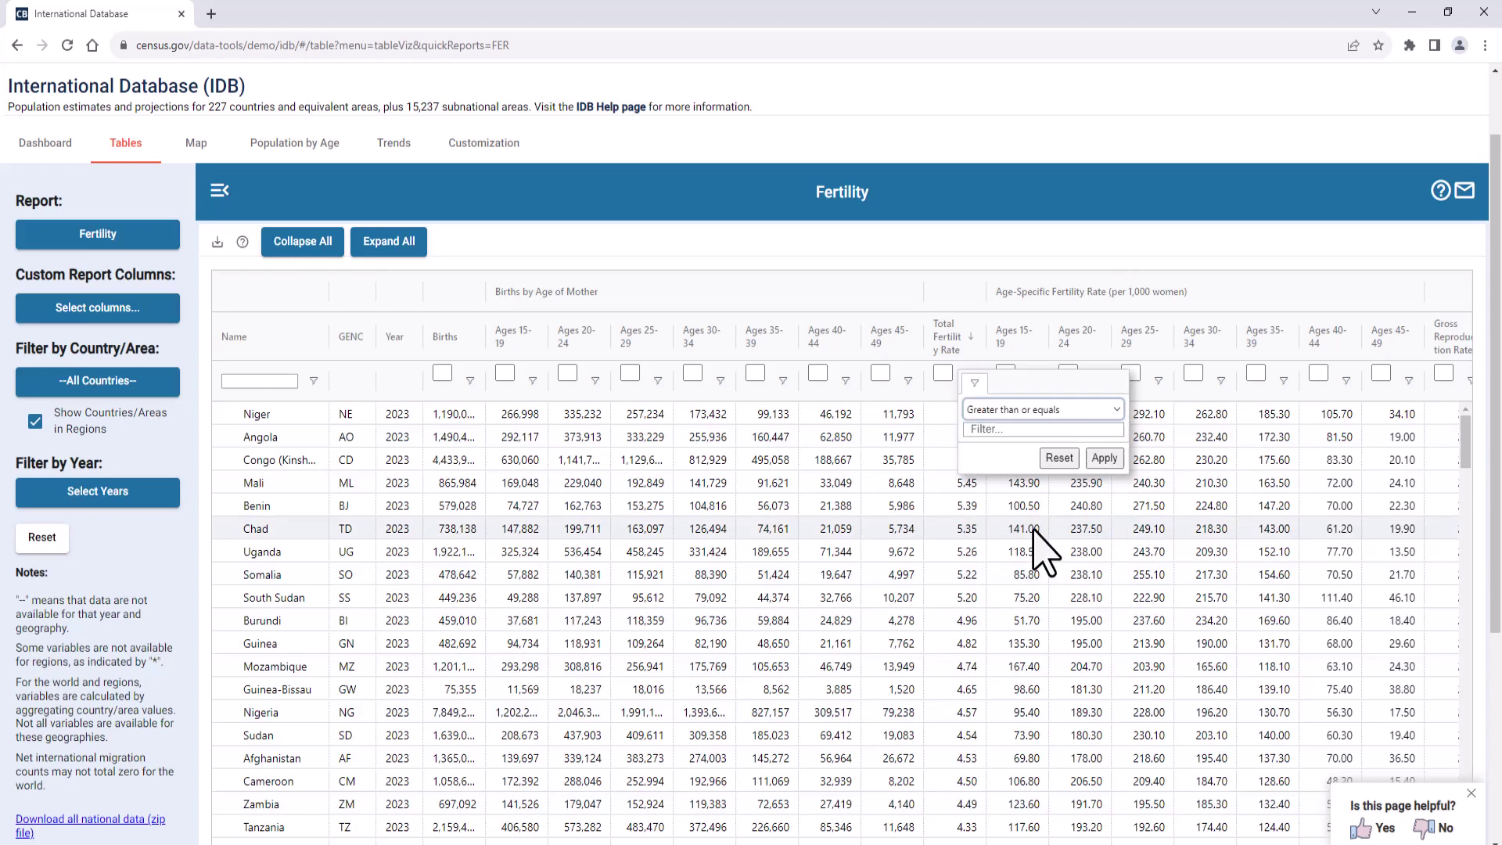
pyautogui.click(996, 430)
pyautogui.write('5.0')
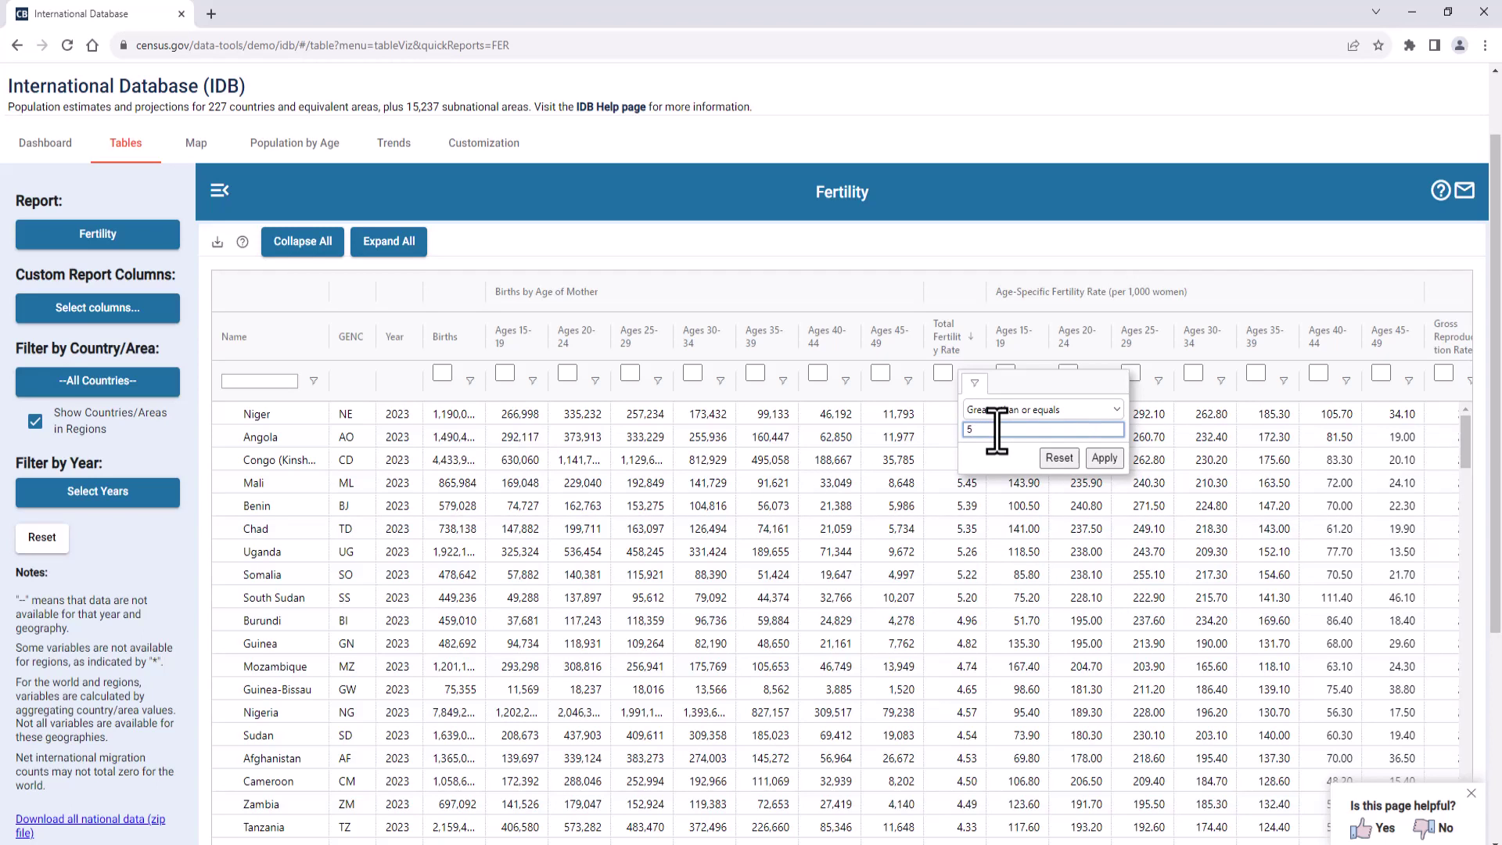
pyautogui.click(1104, 458)
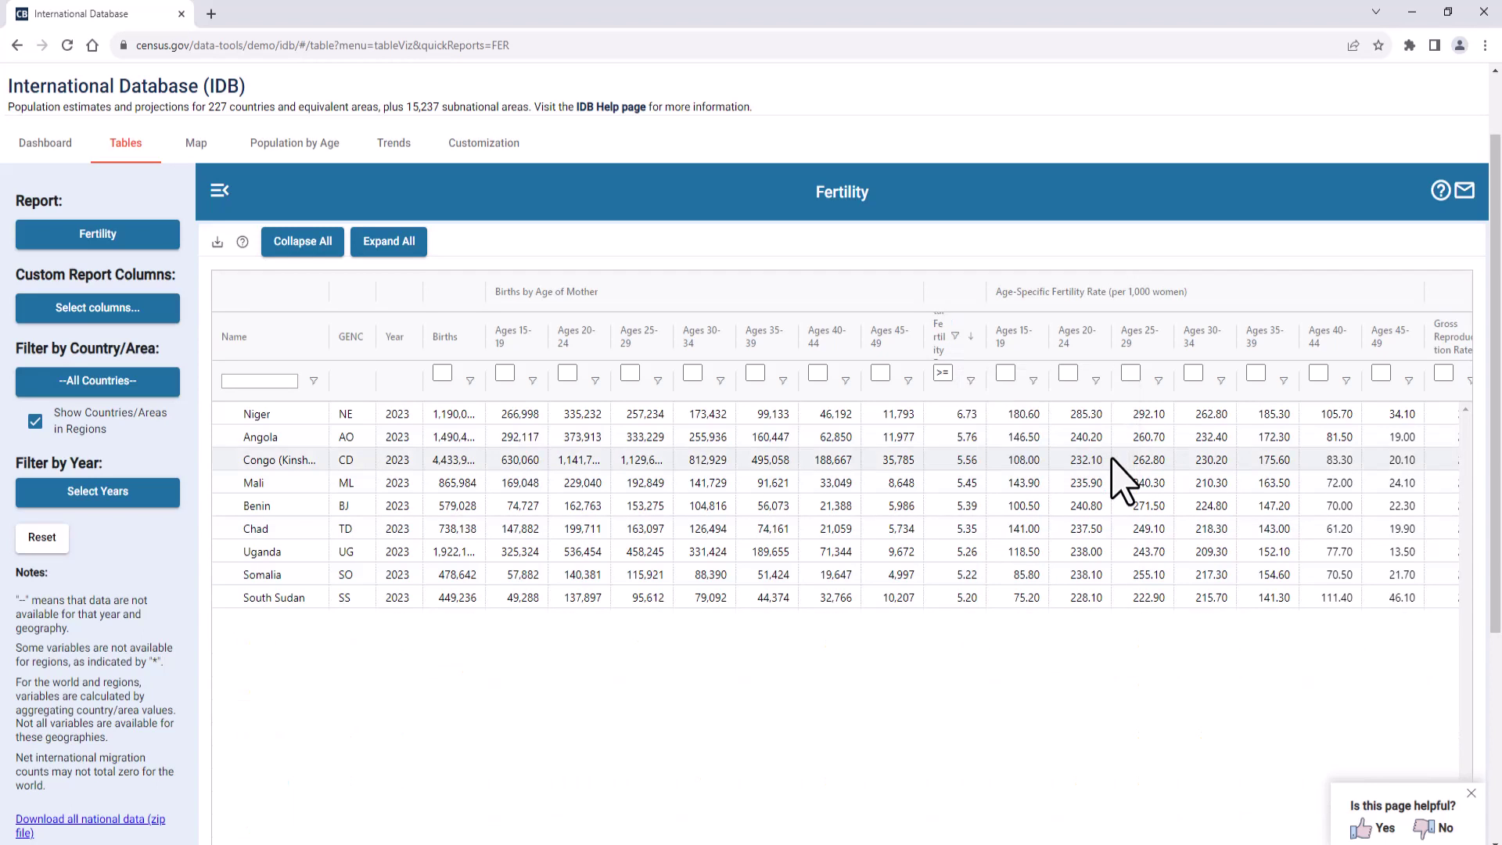